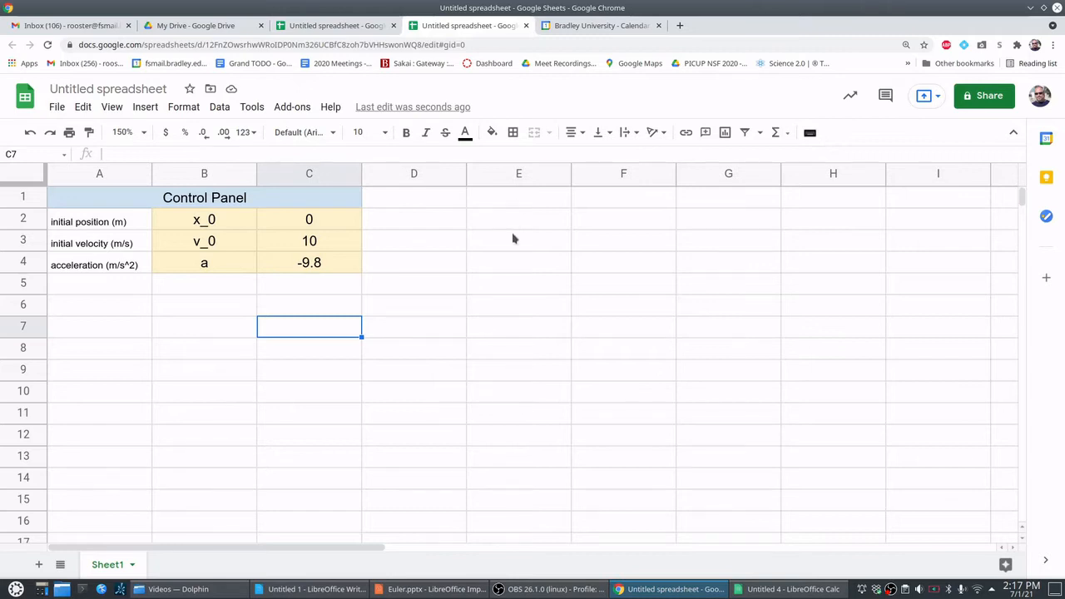
- Enter the column headings time, position and velocity in cells E1, F1 and G1
left_click(530, 194)
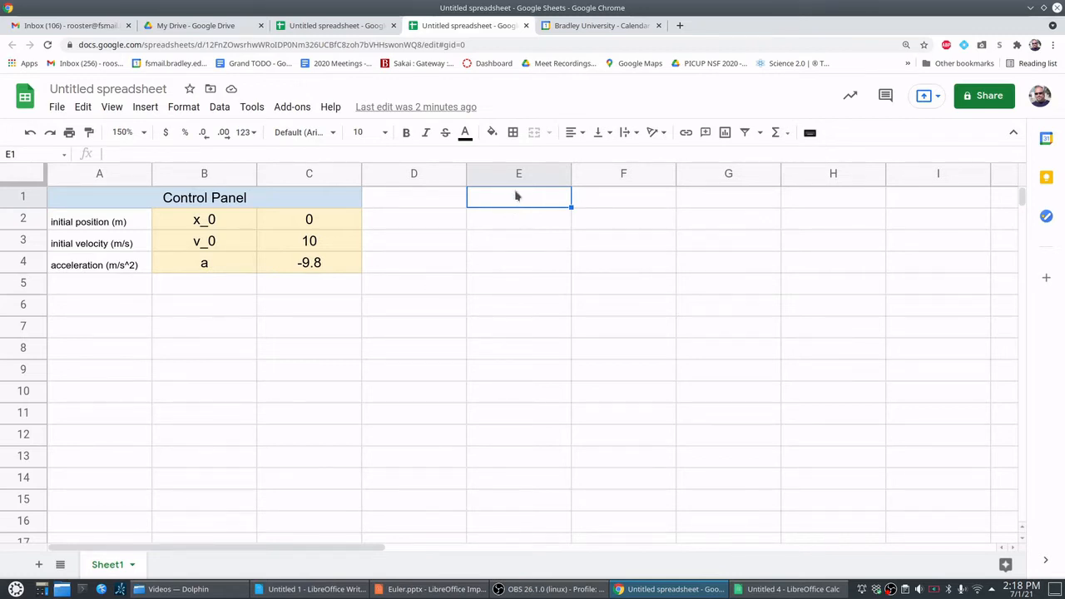
type("time")
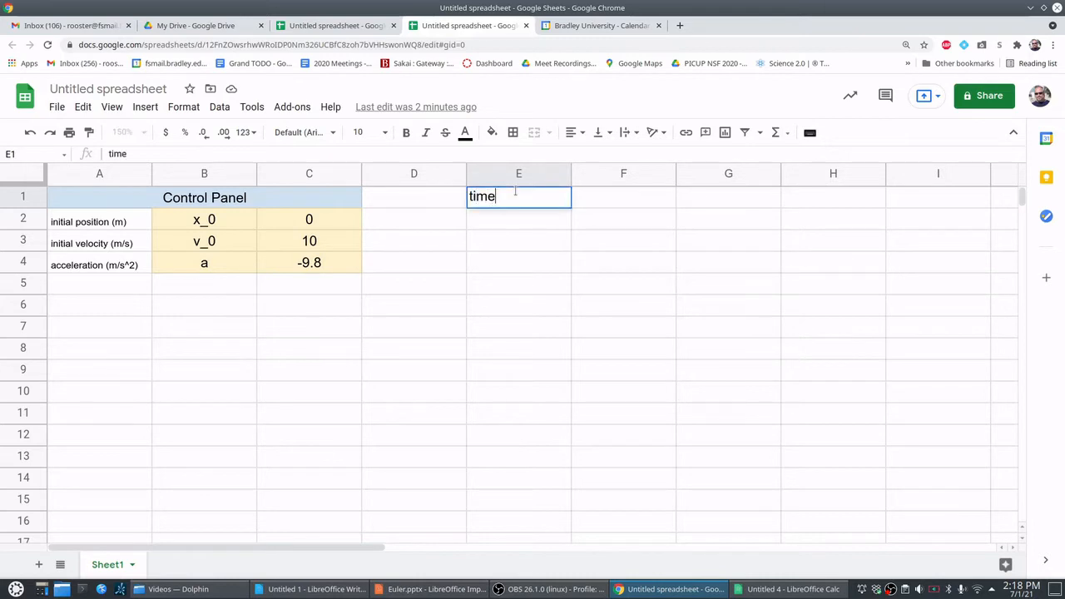
key("Return")
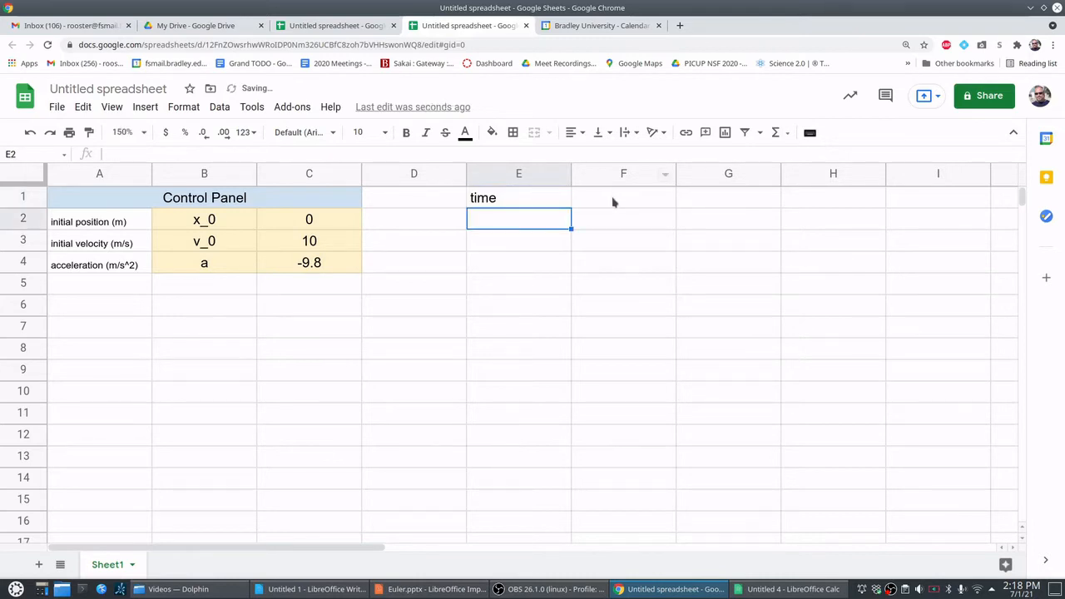
left_click(613, 200)
type("position")
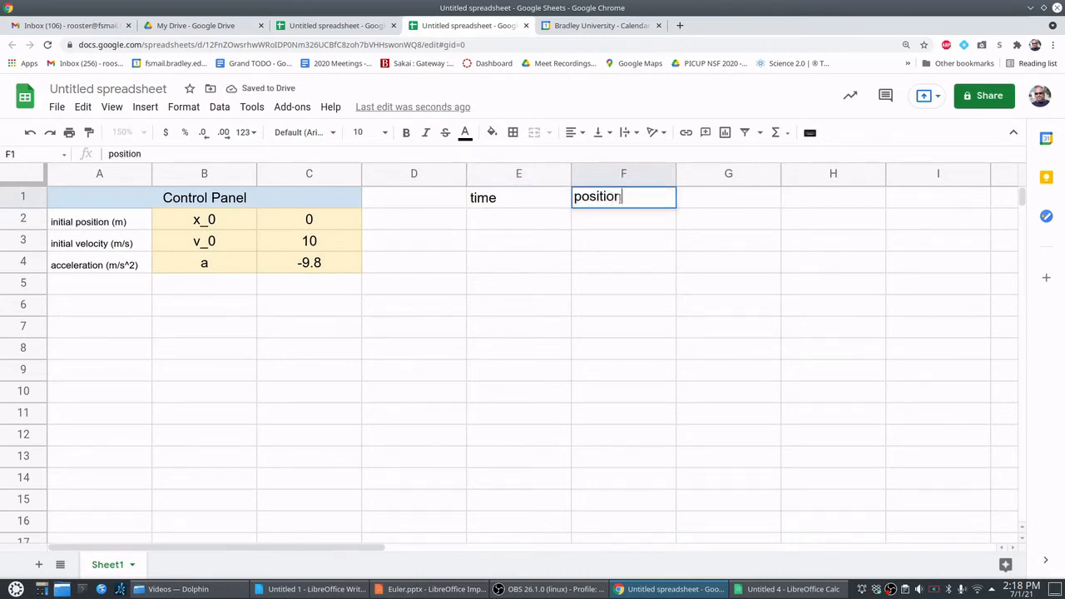
left_click(689, 201)
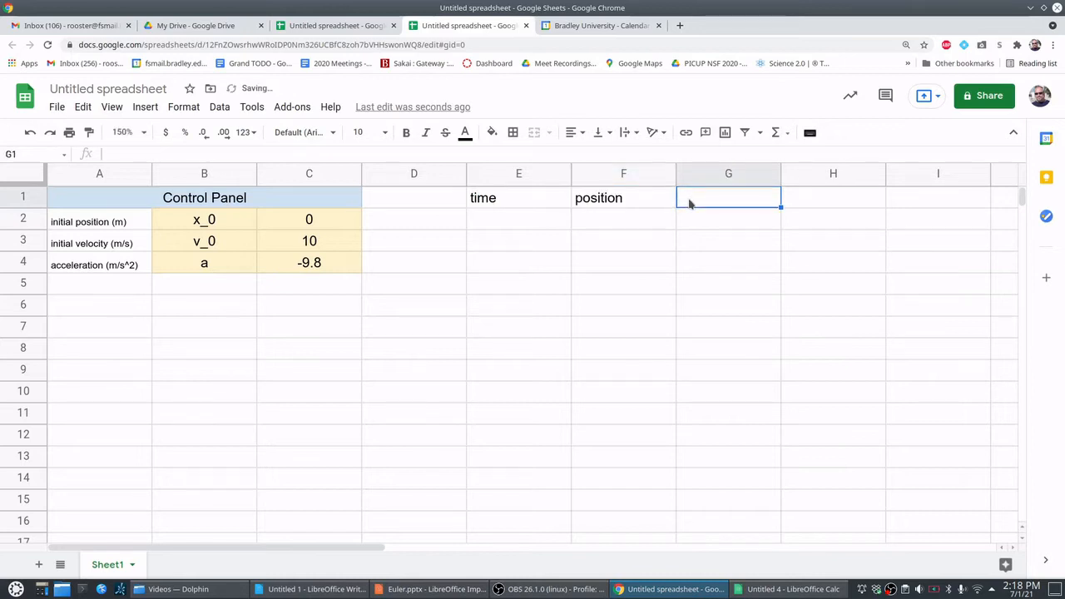
type("veloc")
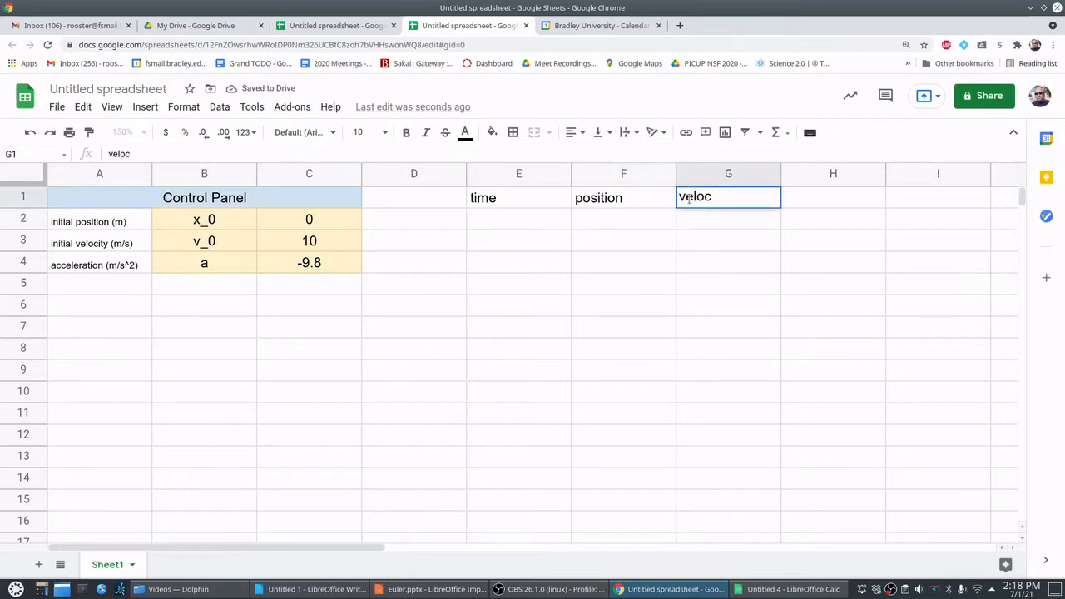
type("ity")
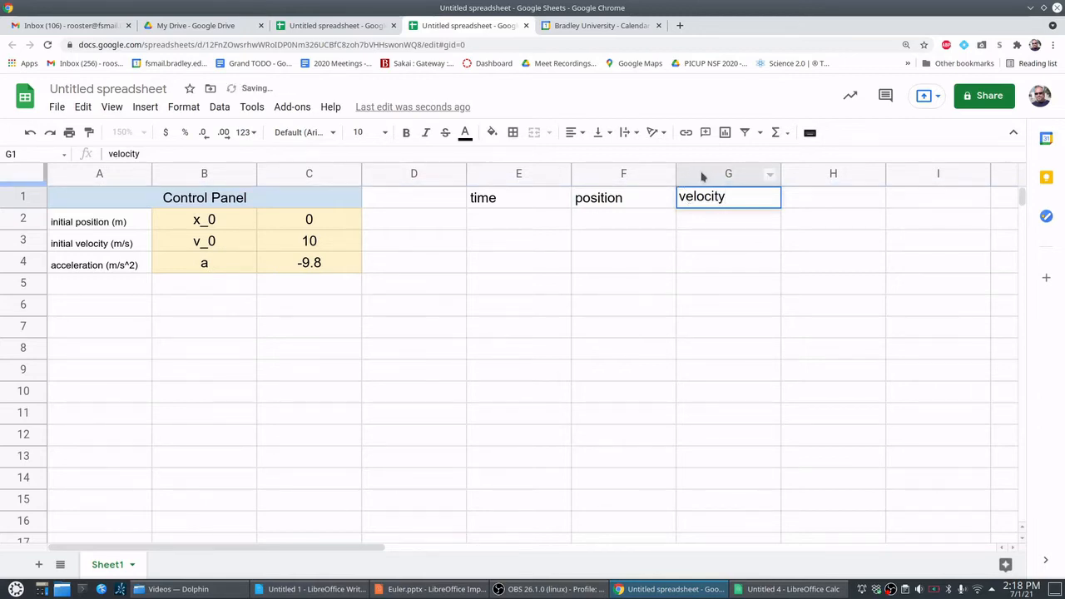
- Center the contents of columns E through G horizontally
left_click(559, 175, "shift")
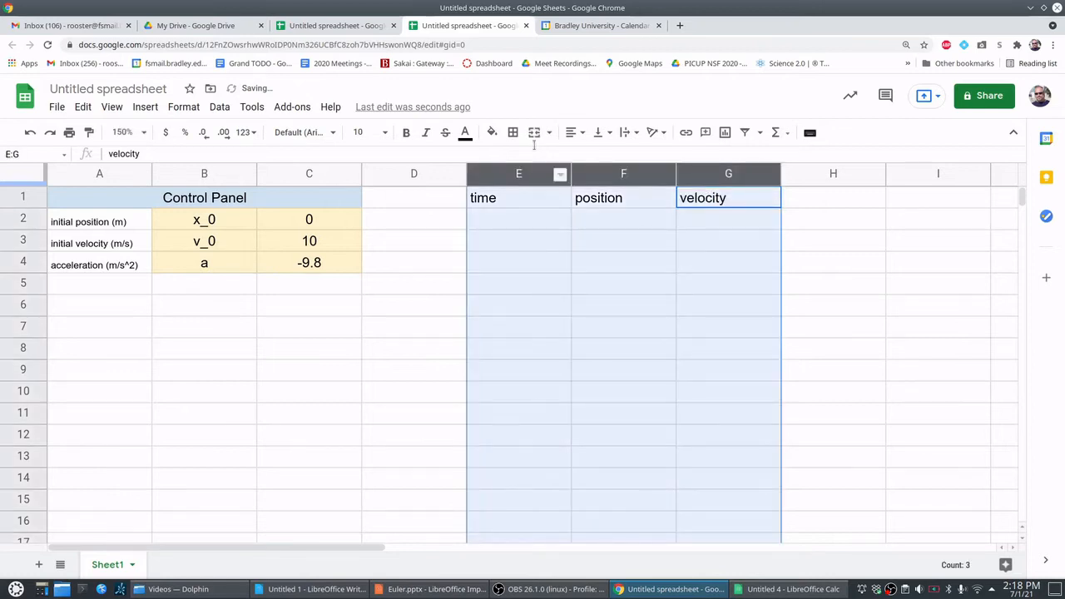
left_click(573, 133)
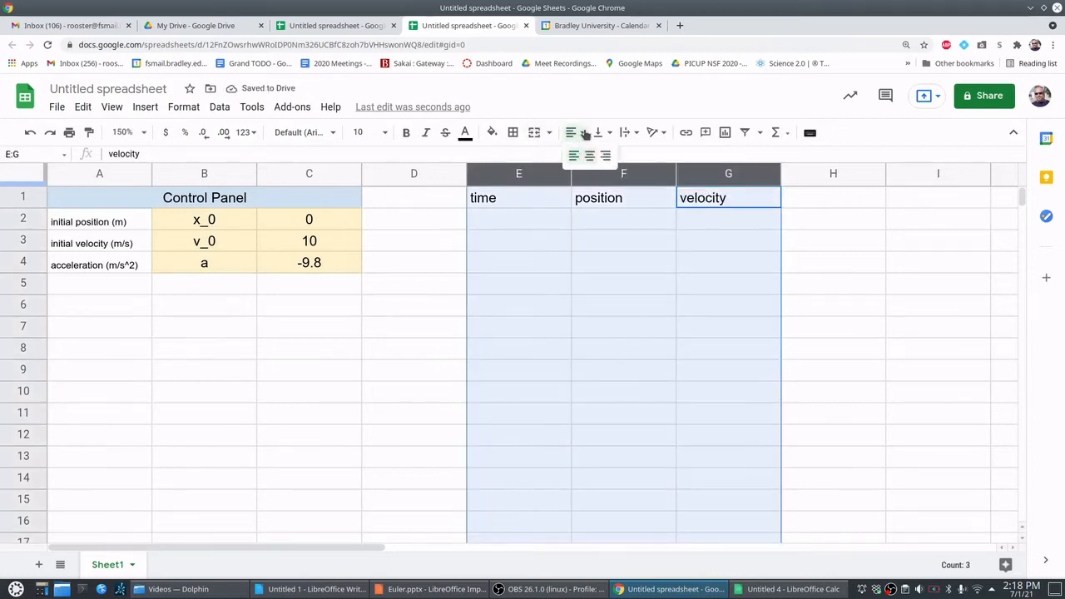
left_click(590, 156)
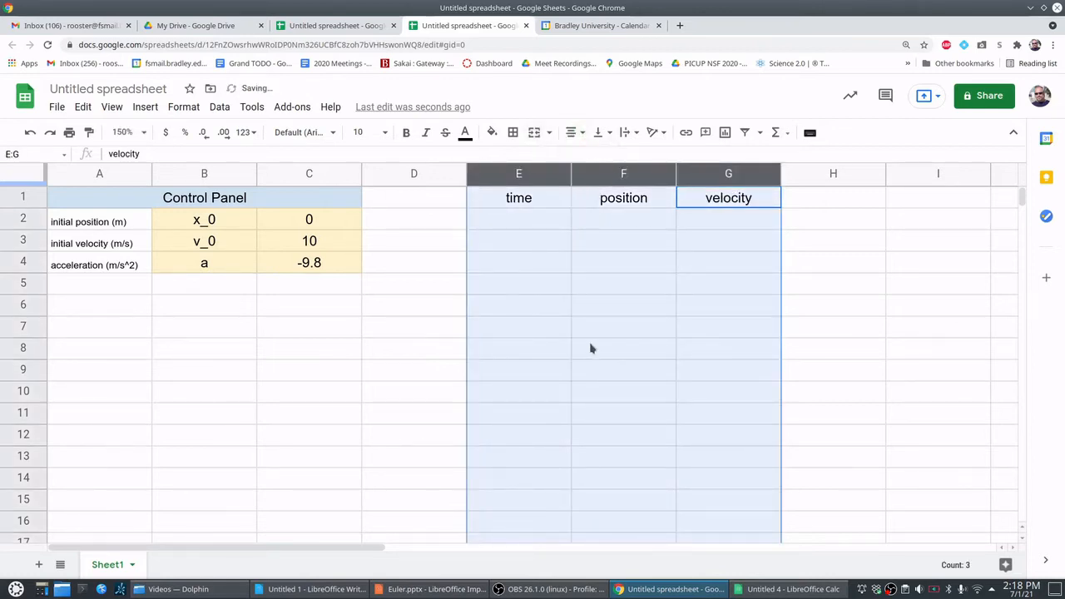
left_click(595, 333)
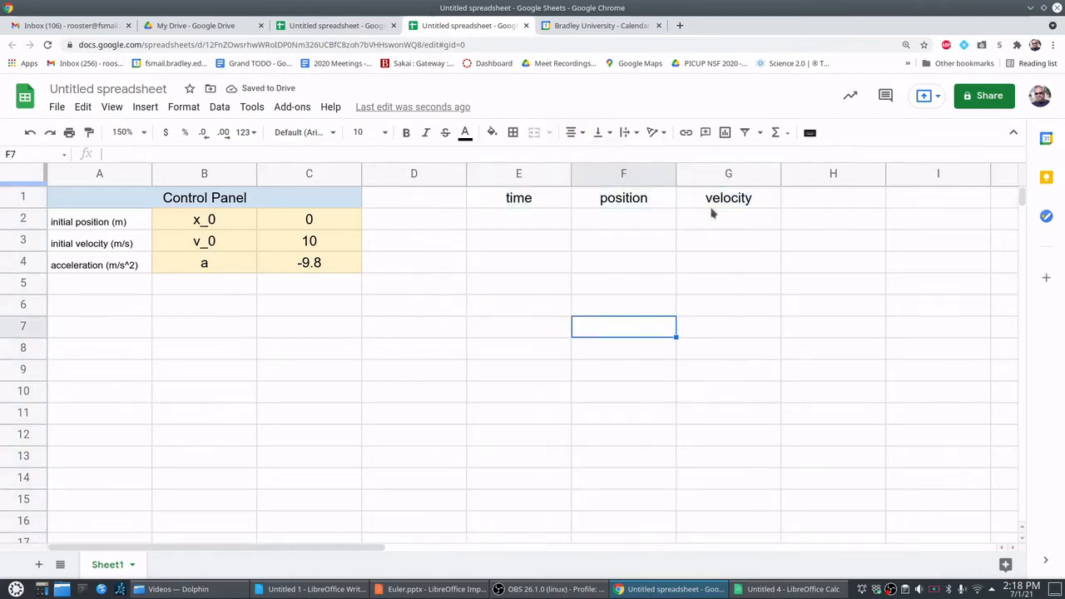
- Enter 0 as the starting time in cell E2
left_click(548, 222)
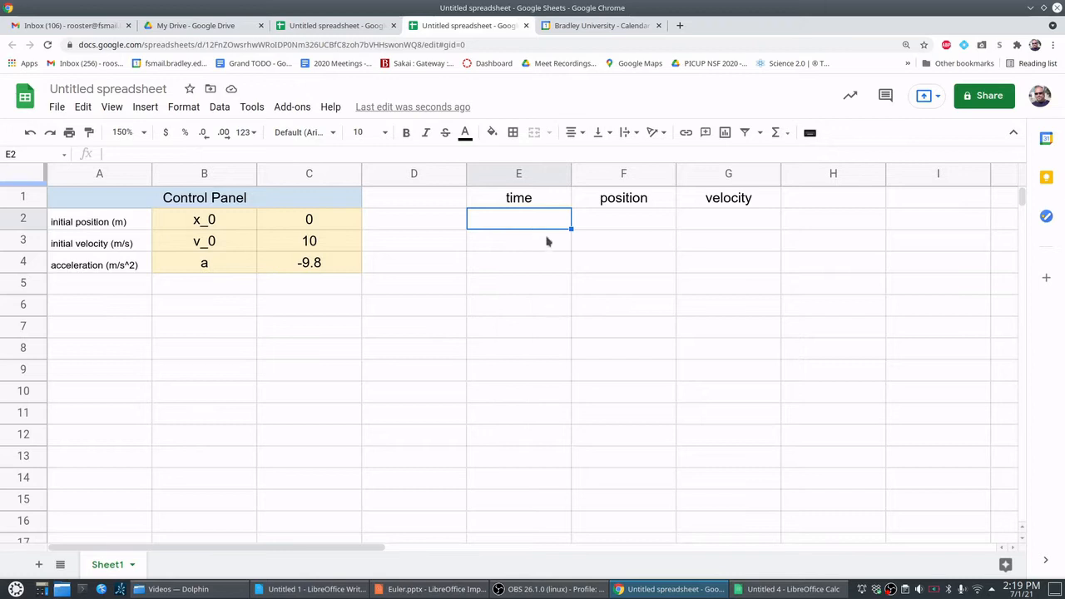
type("0")
key("Return")
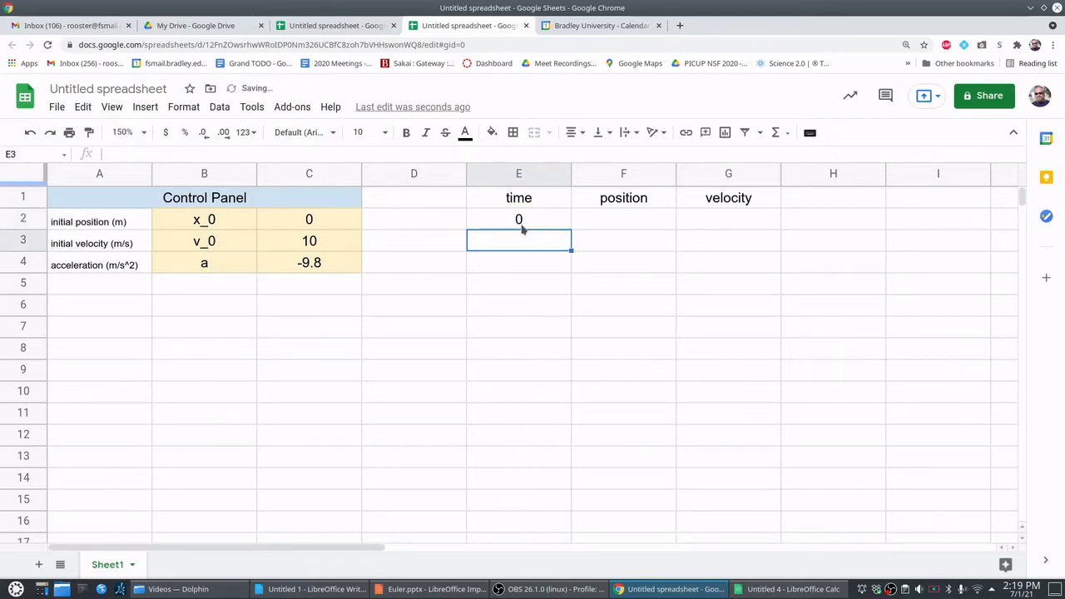
left_click(524, 221)
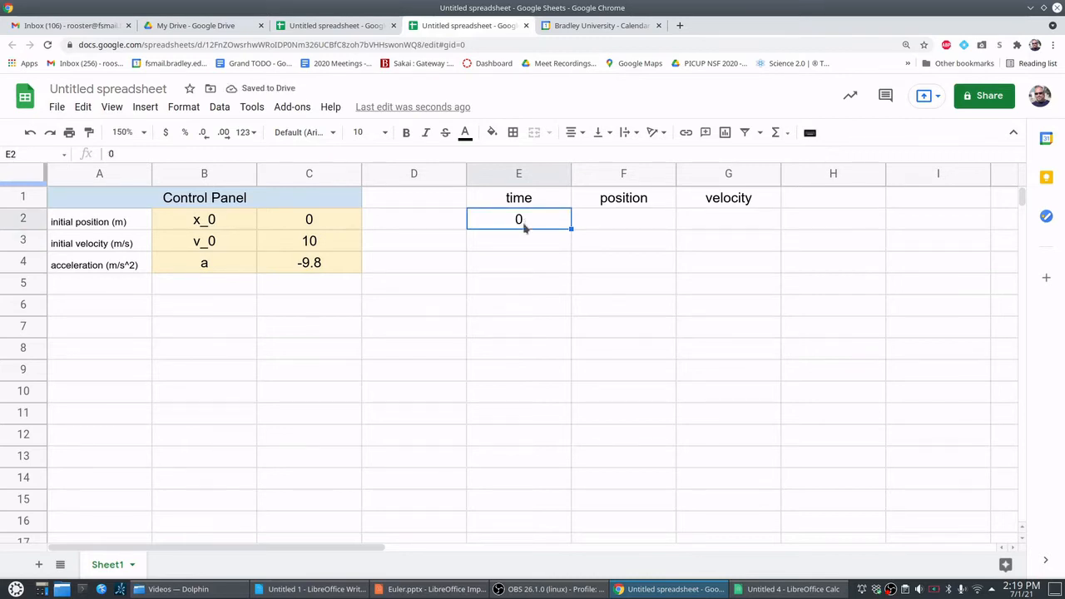
- Enter the times 2, 4 and 6 in cells E3 through E5
left_click(524, 242)
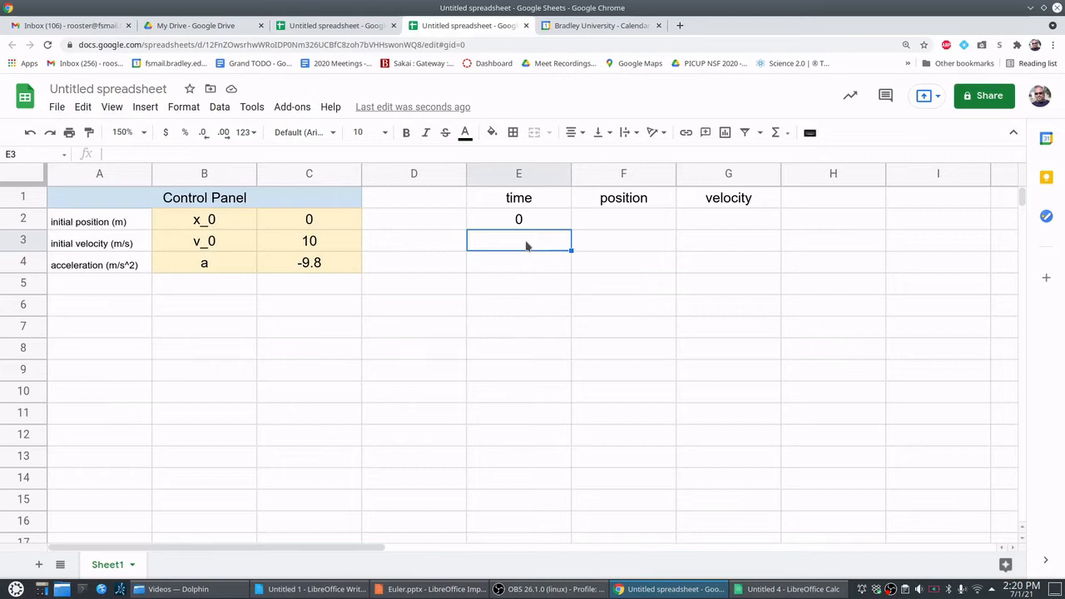
type("2")
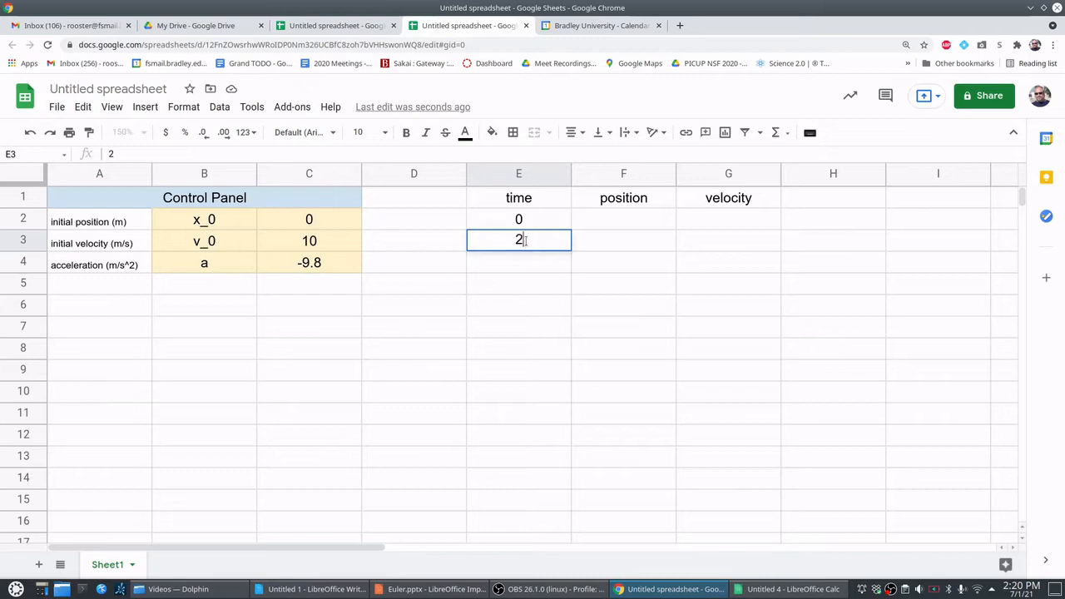
key("Return")
type("4")
key("Return")
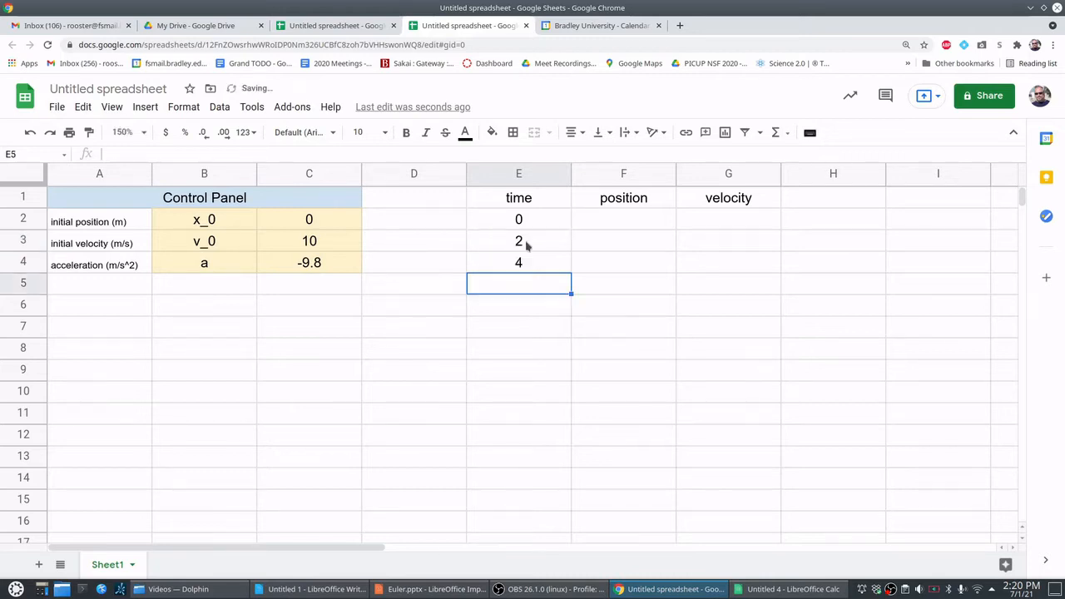
type("6")
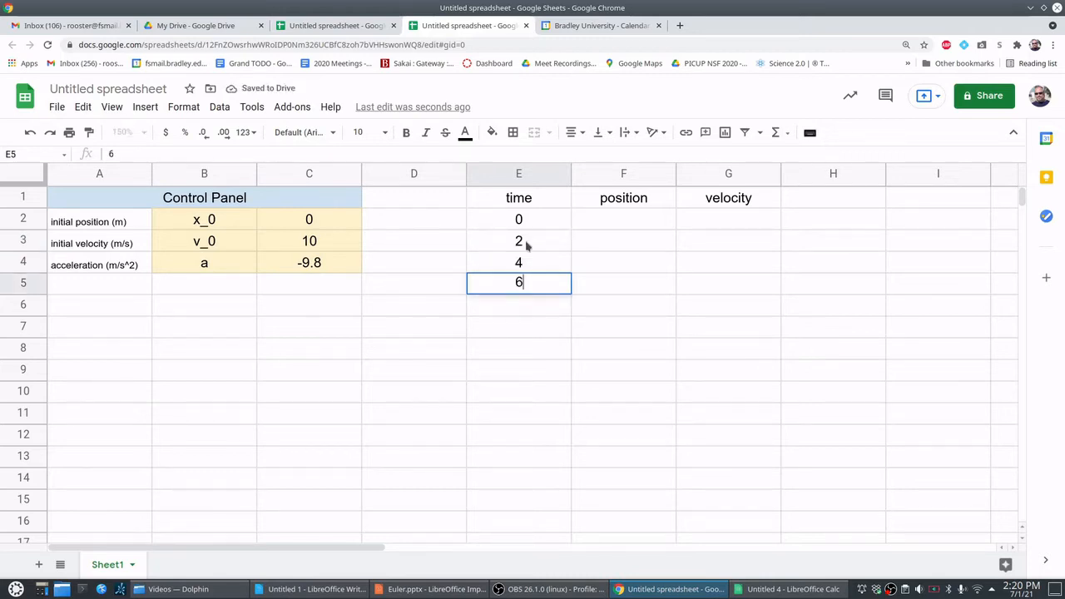
key("Return")
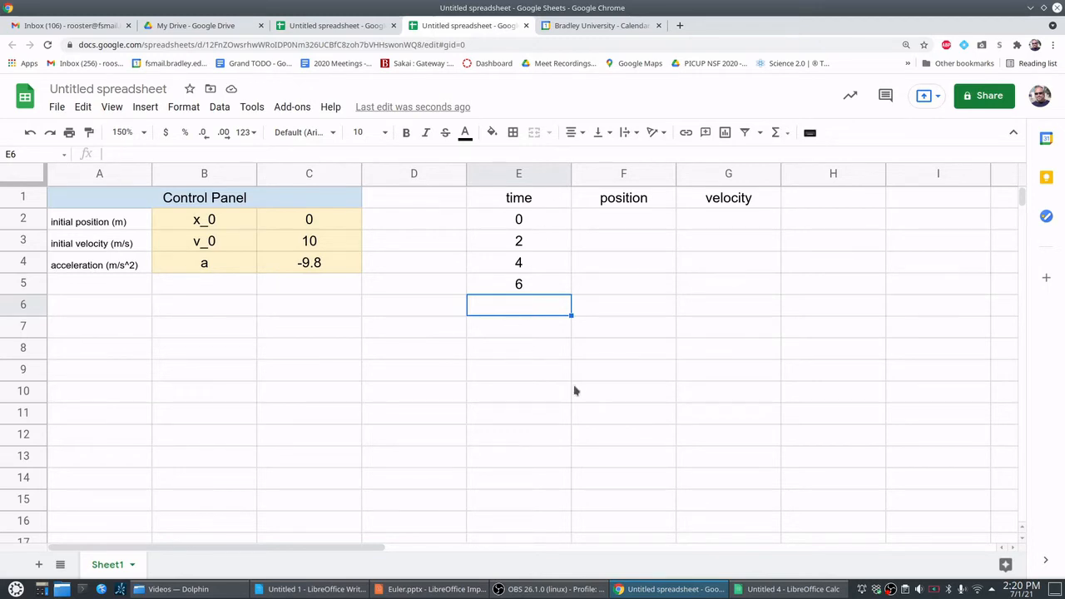
- Clear the time values in cells E3 through E5, keeping the starting time
left_click_drag(553, 252, 547, 293)
key("Delete")
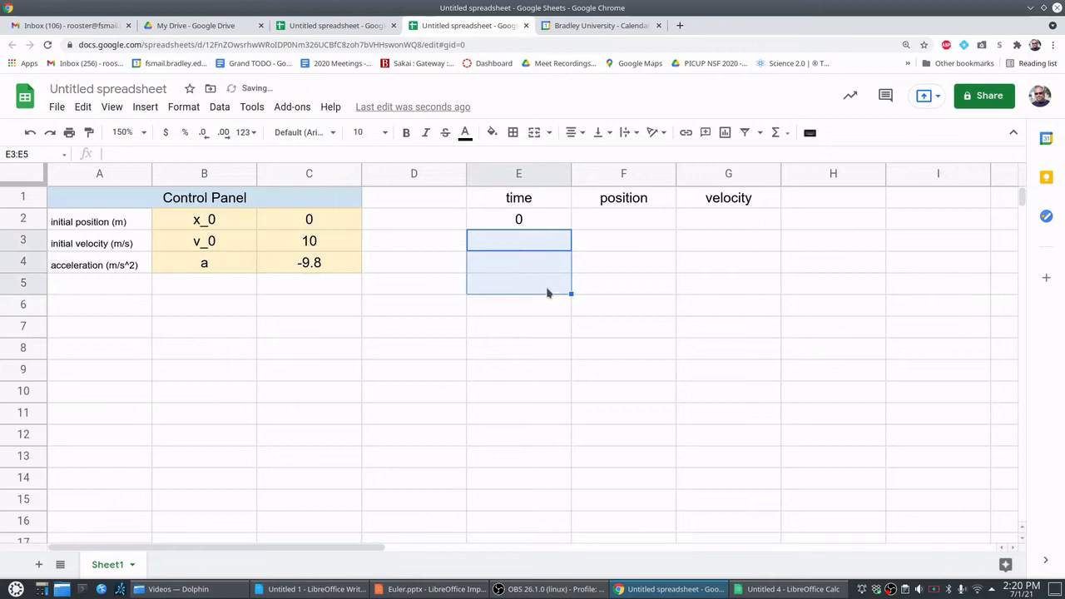
left_click(533, 221)
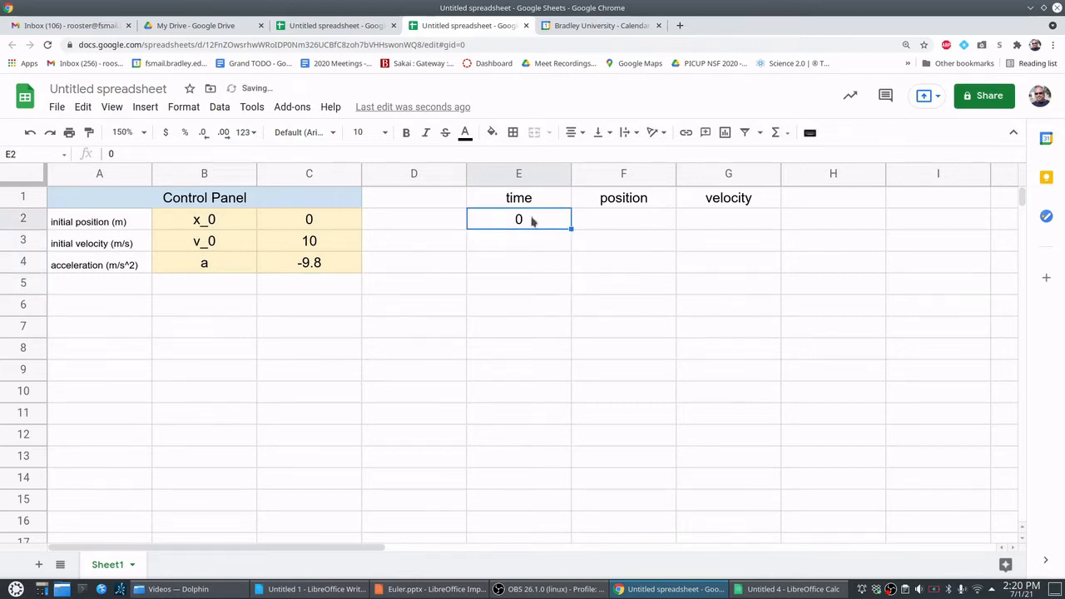
left_click(533, 238)
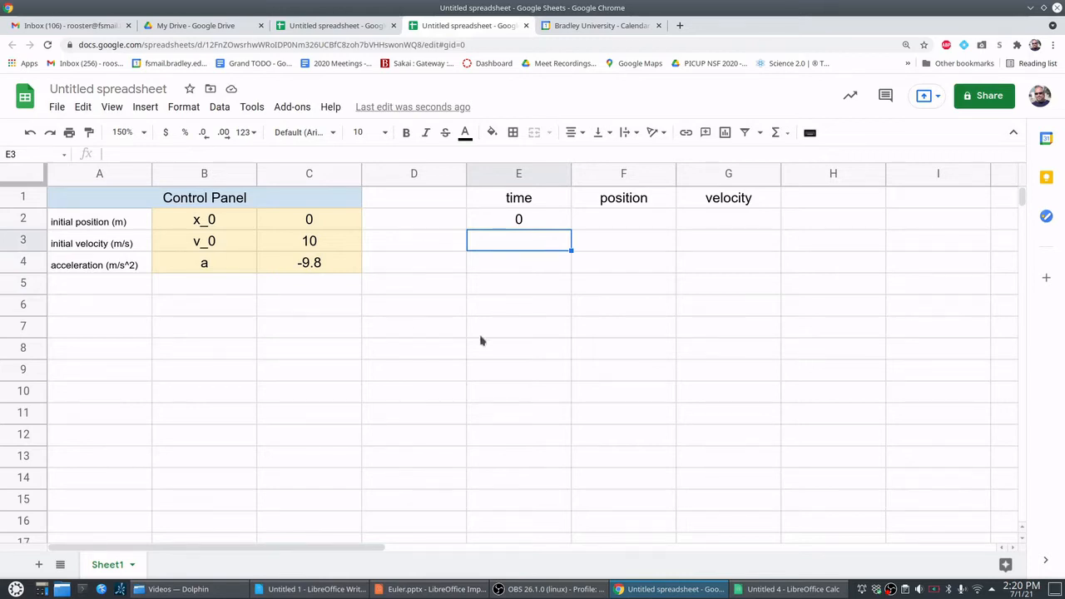
- Add the label "time interval (s)" in cell A5, below the acceleration label of the Control Panel
left_click(121, 287)
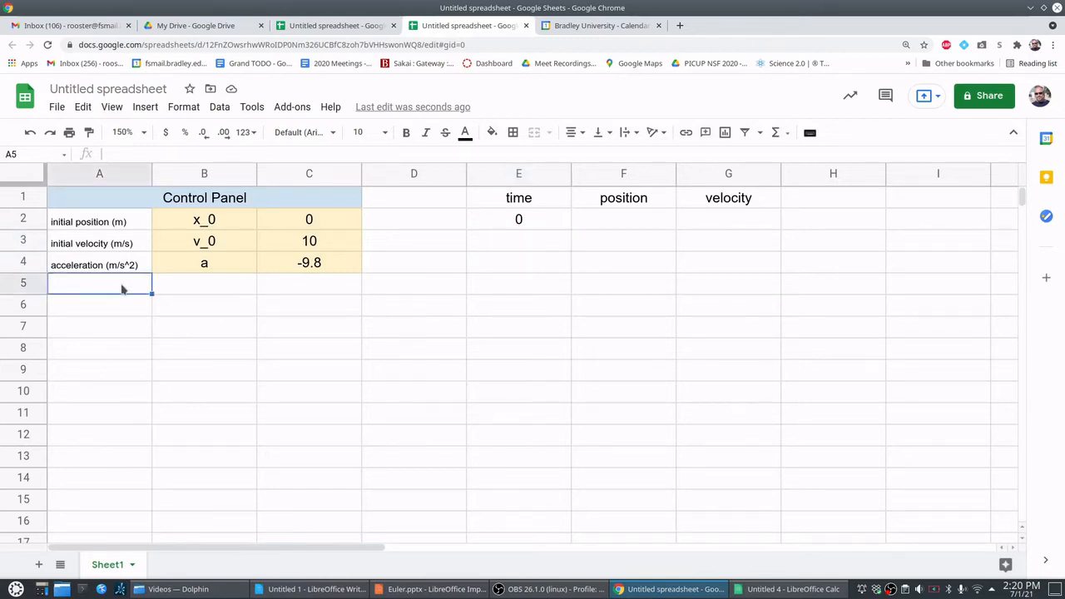
type("time(s")
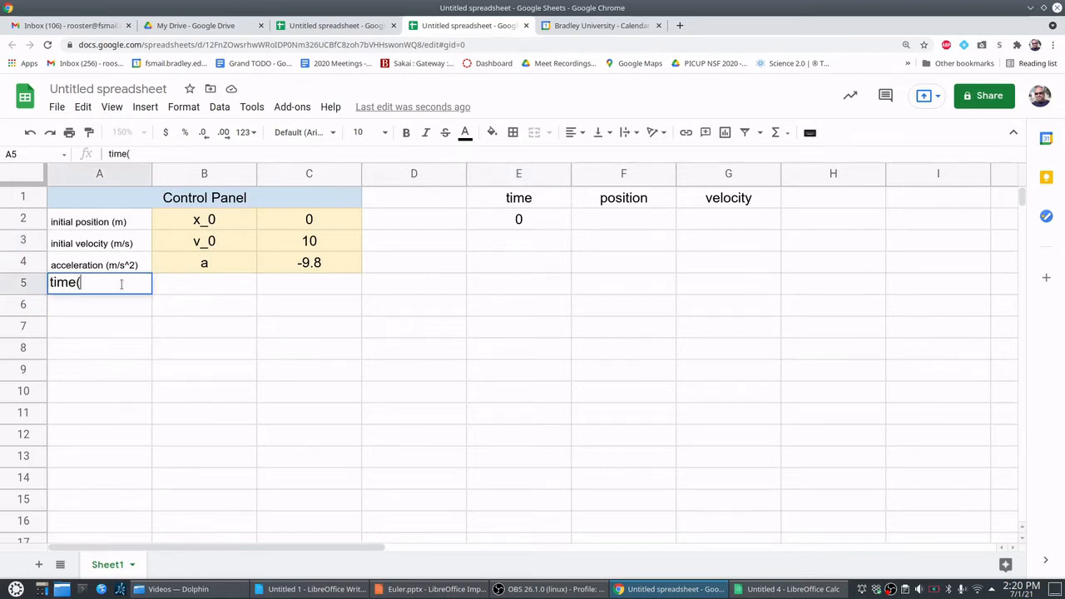
key("BackSpace")
key("BackSpace")
type("interval")
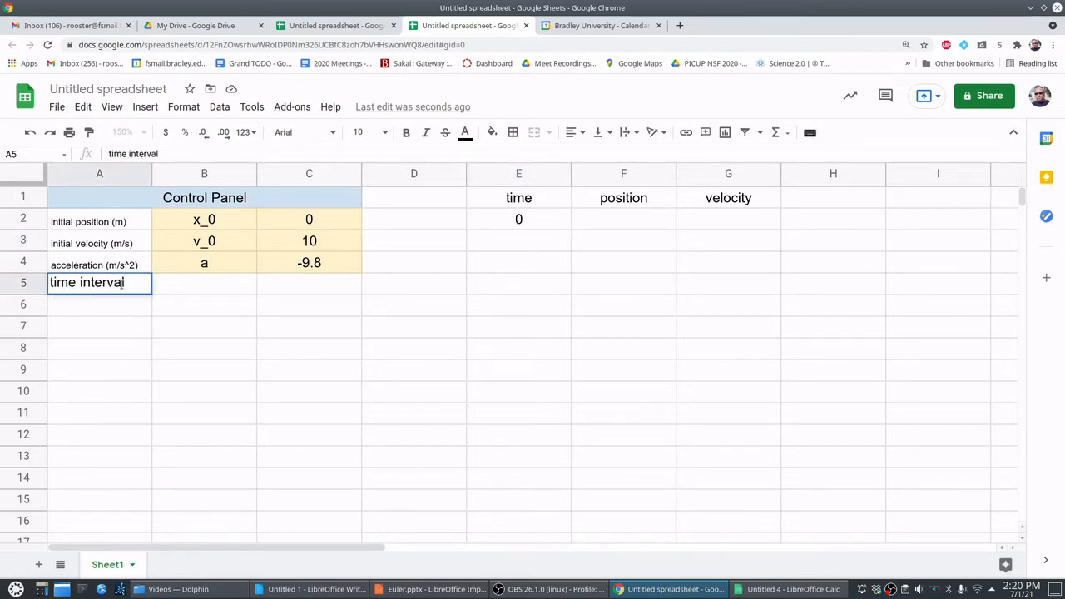
type(" (s)")
key("Return")
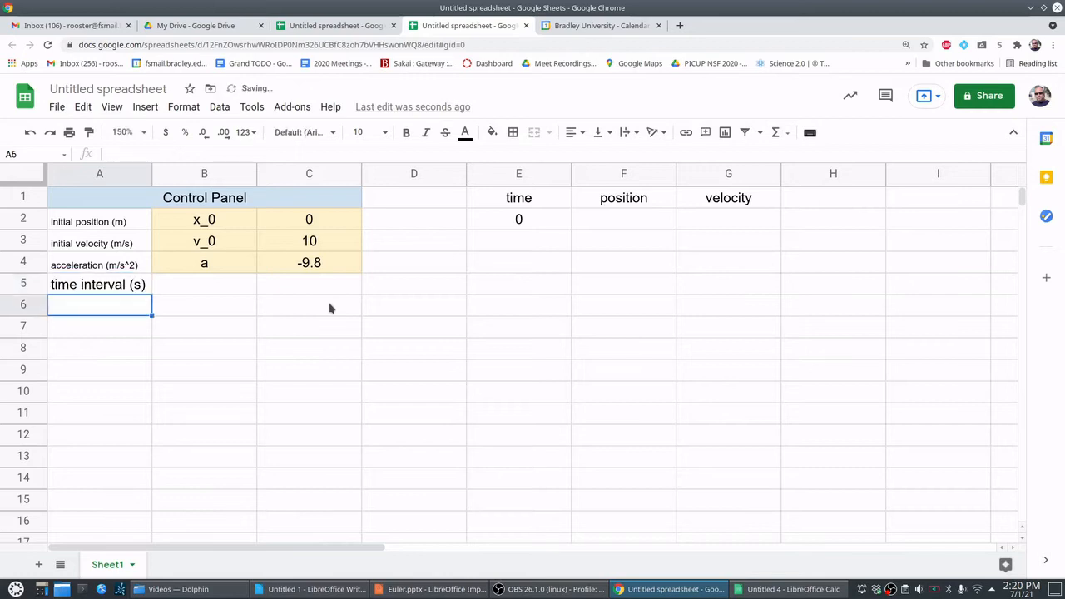
- Enter the symbol dt in cell B5 and give the adjacent value cell C5 the range name dt
left_click(221, 290)
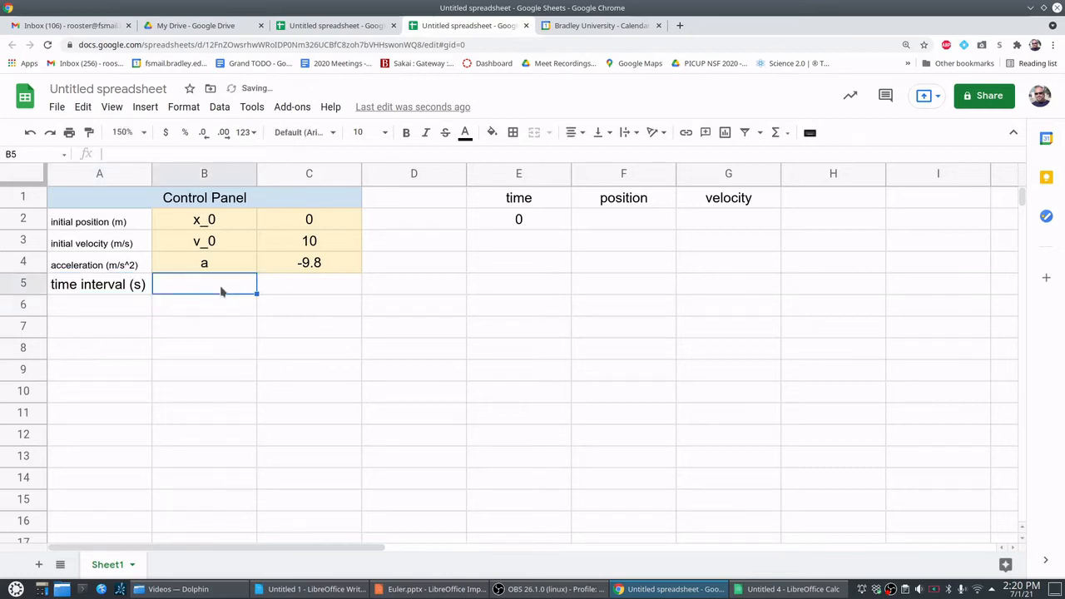
type("dt")
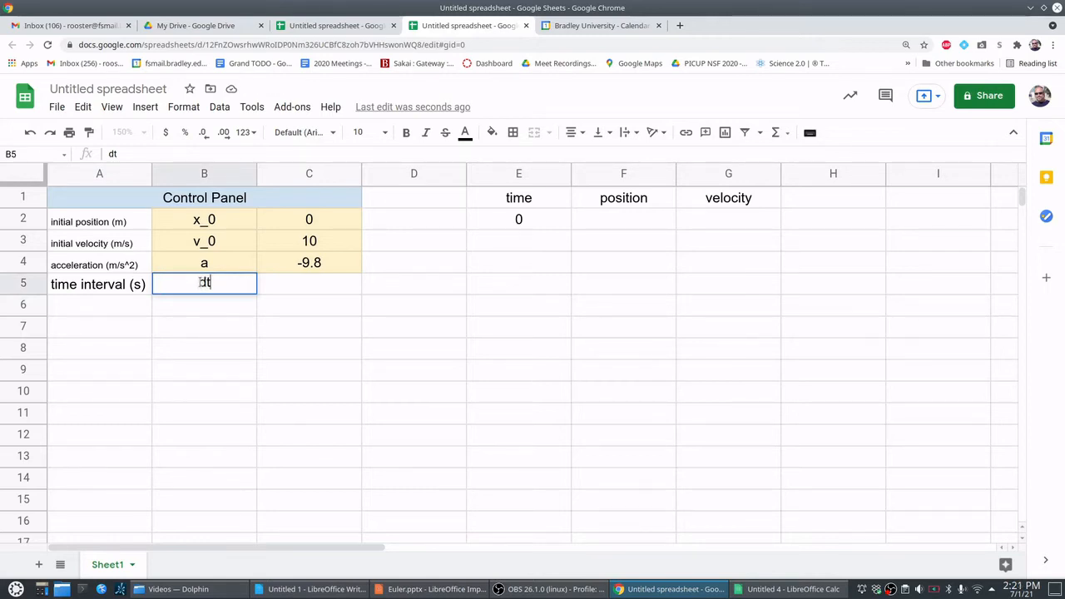
left_click(284, 287)
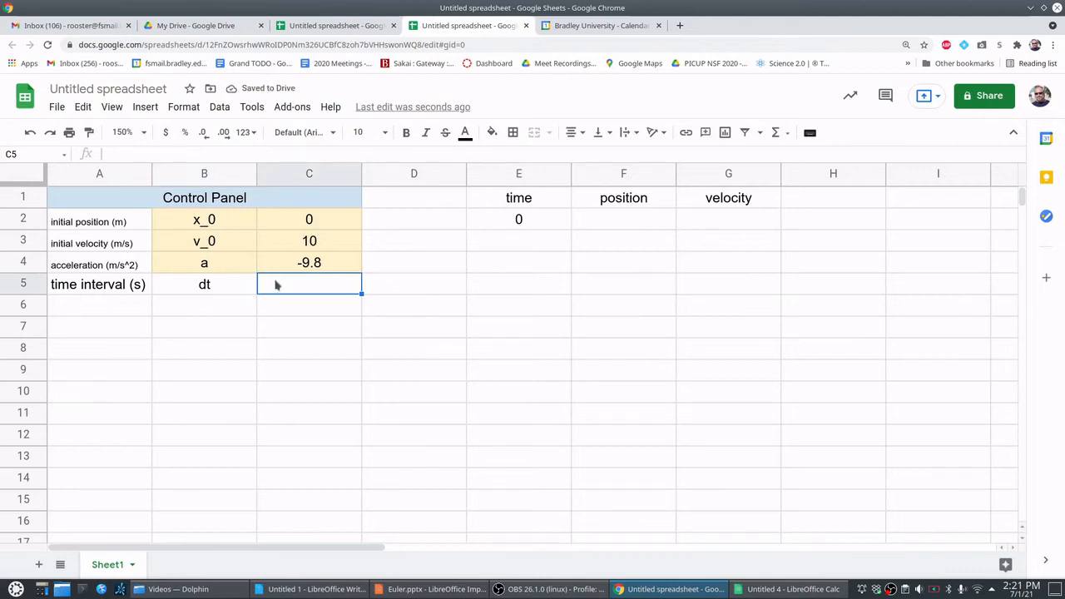
left_click(12, 154)
type("dt")
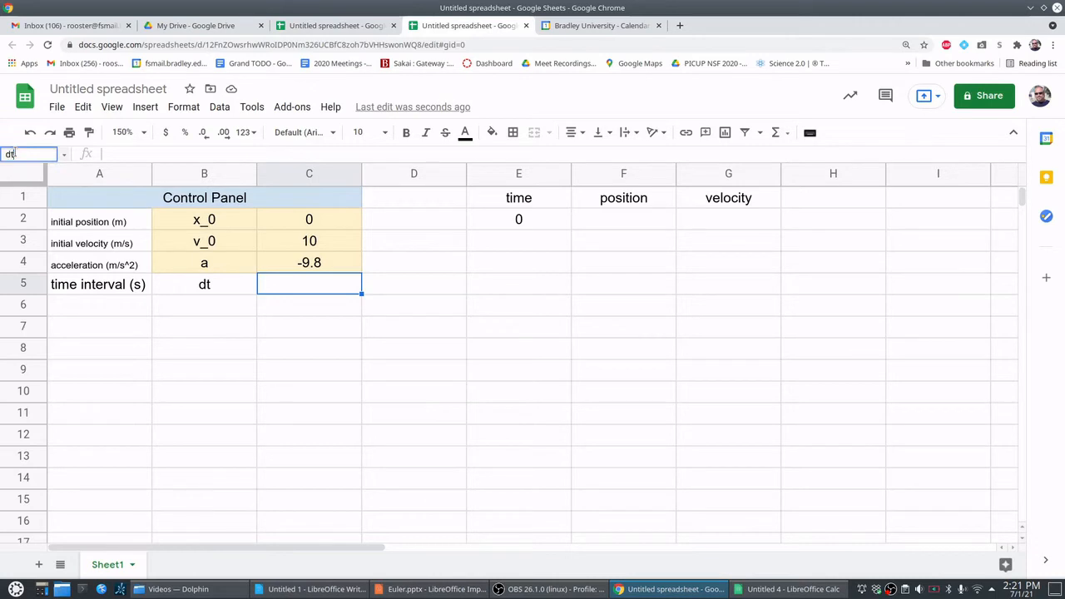
key("Return")
left_click(306, 416)
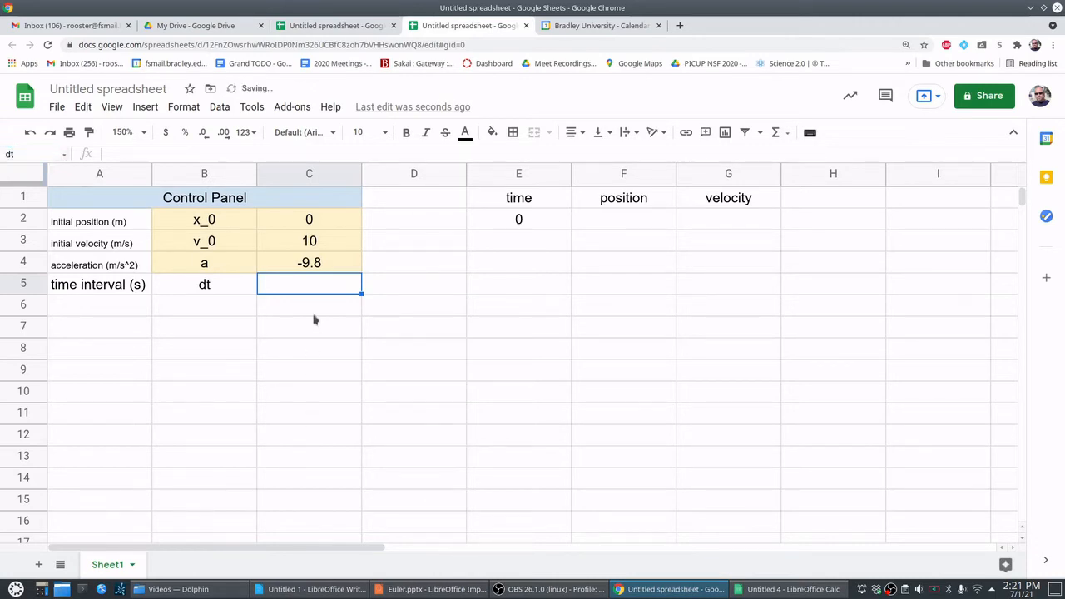
left_click(306, 293)
- Fill cells B5 and C5 of the time interval row with light yellow
left_click_drag(248, 283, 285, 286)
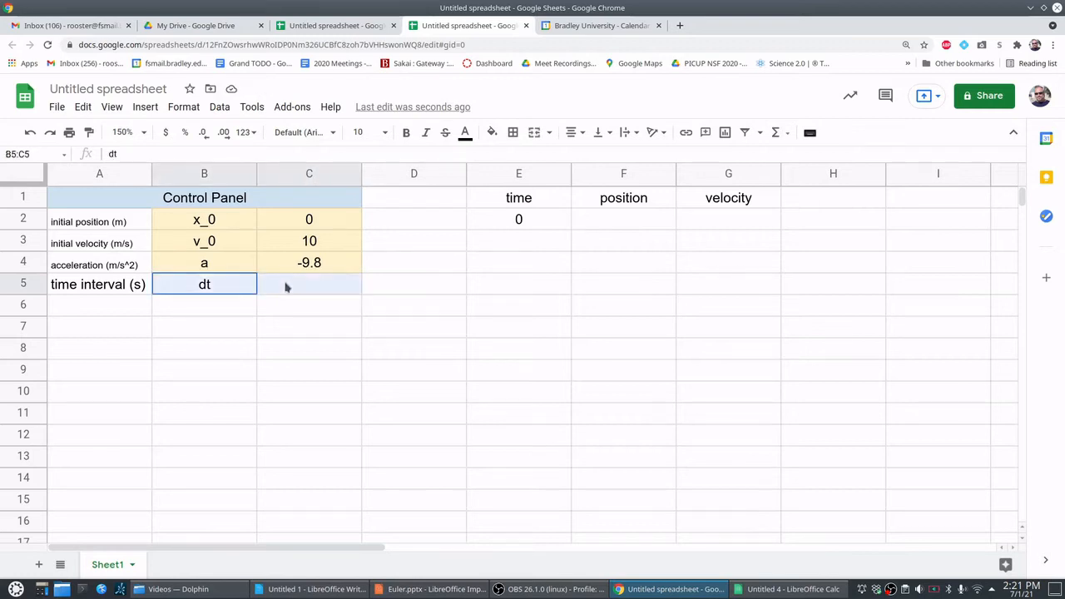
left_click(493, 133)
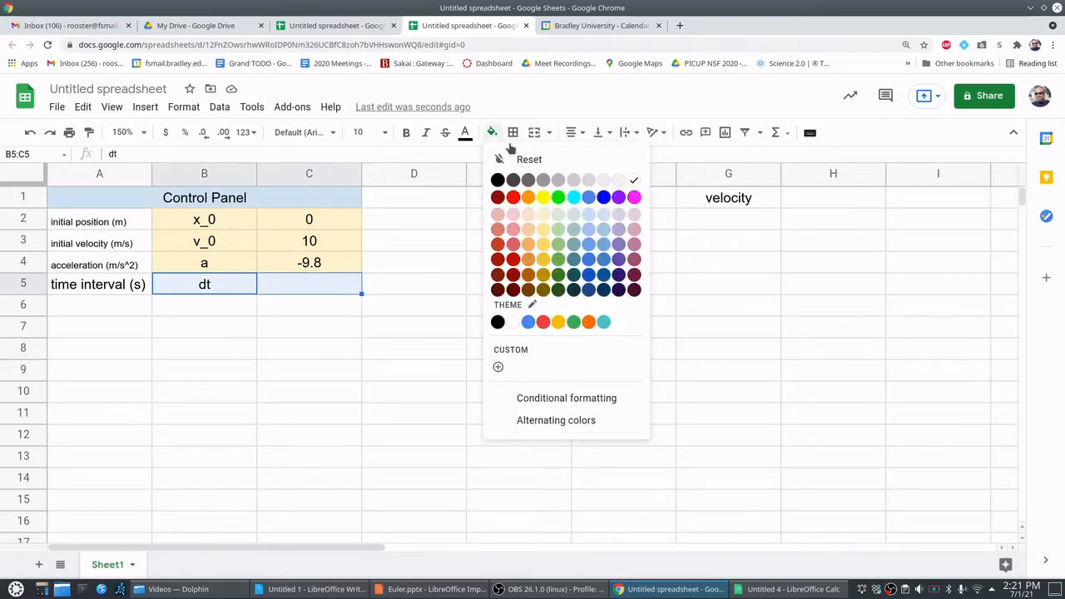
left_click(545, 214)
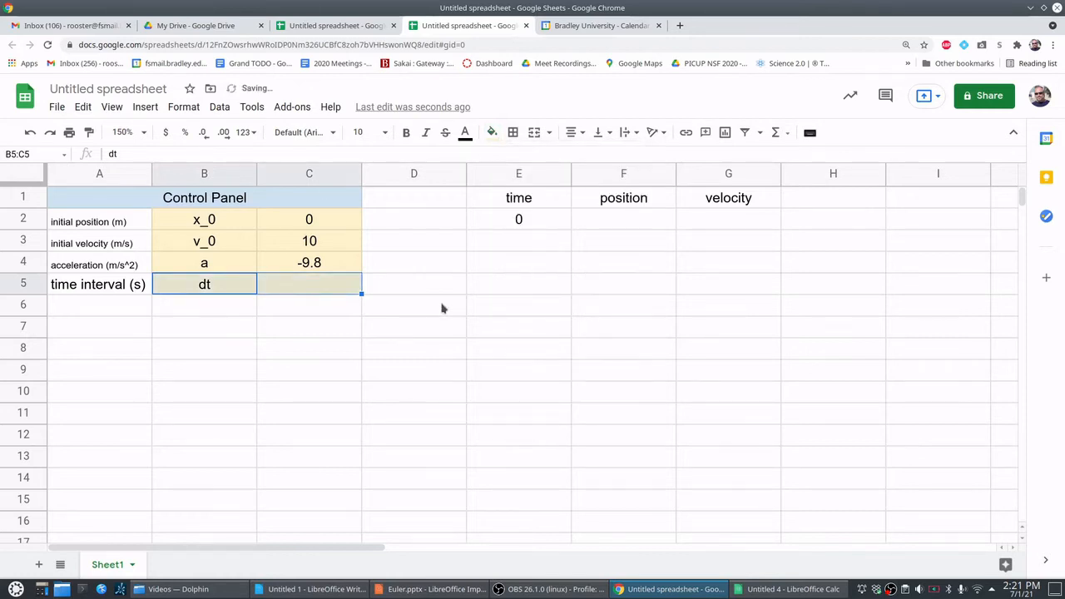
left_click(442, 309)
left_click(329, 288)
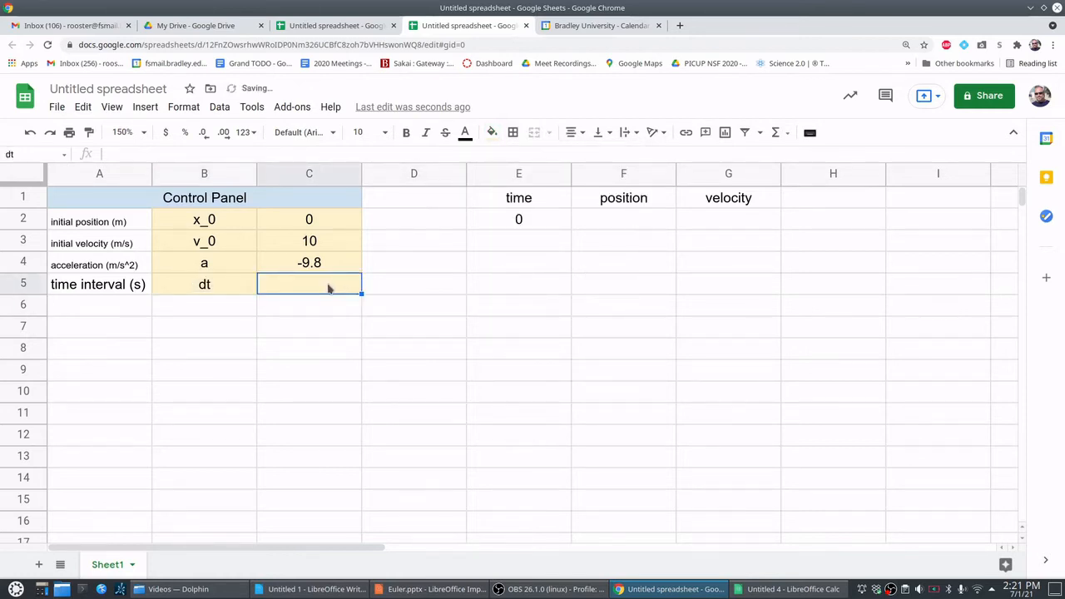
- Set the time interval dt in cell C5 to 2 and enter the formula =E2+dt in cell E3 of the time column
type("2")
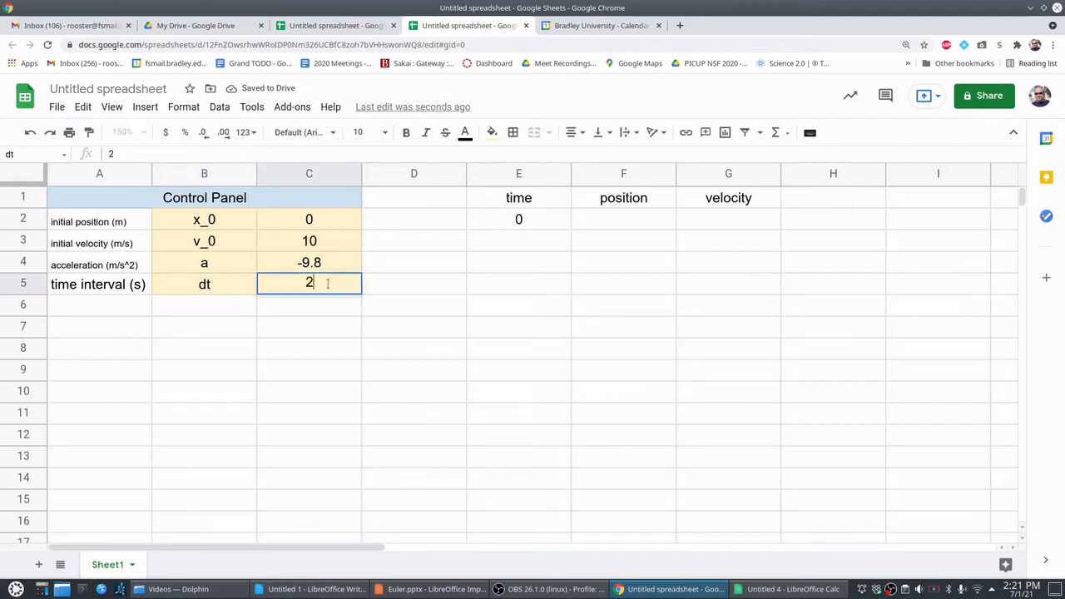
key("Return")
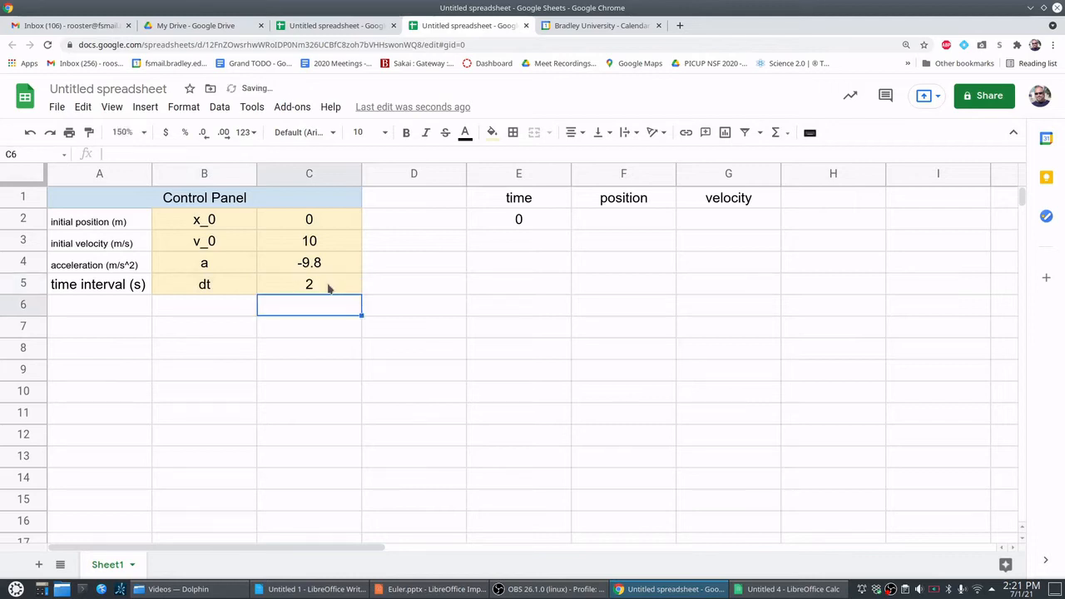
left_click(530, 249)
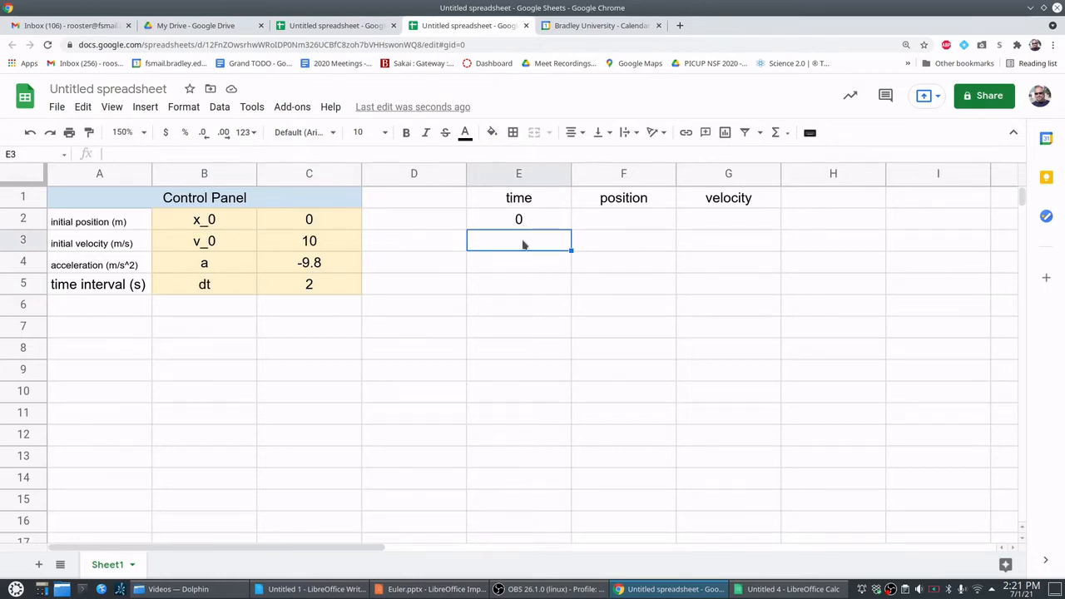
type("=")
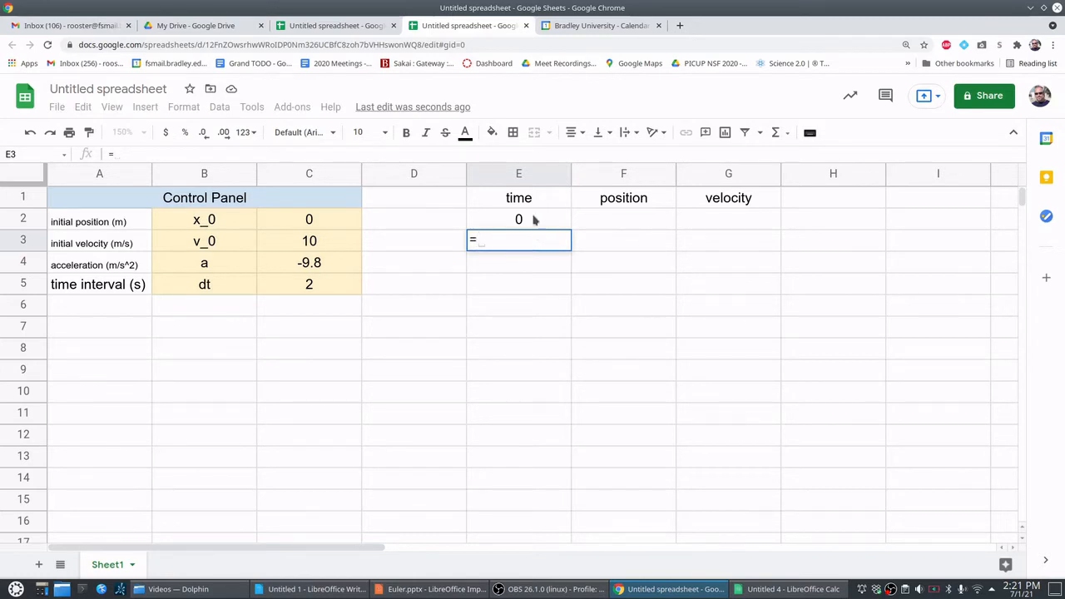
left_click(535, 219)
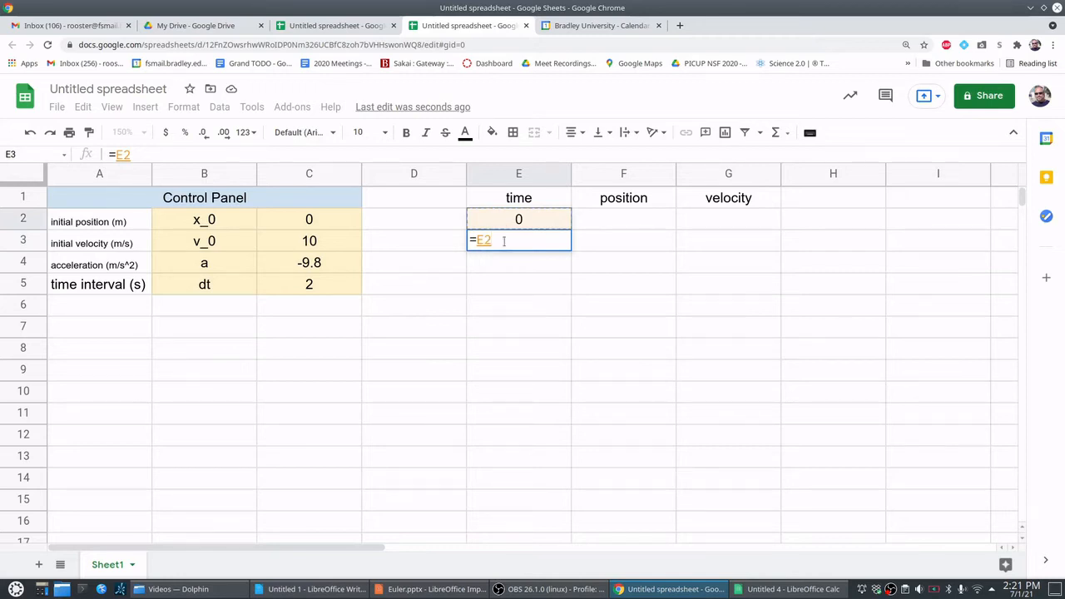
type("+")
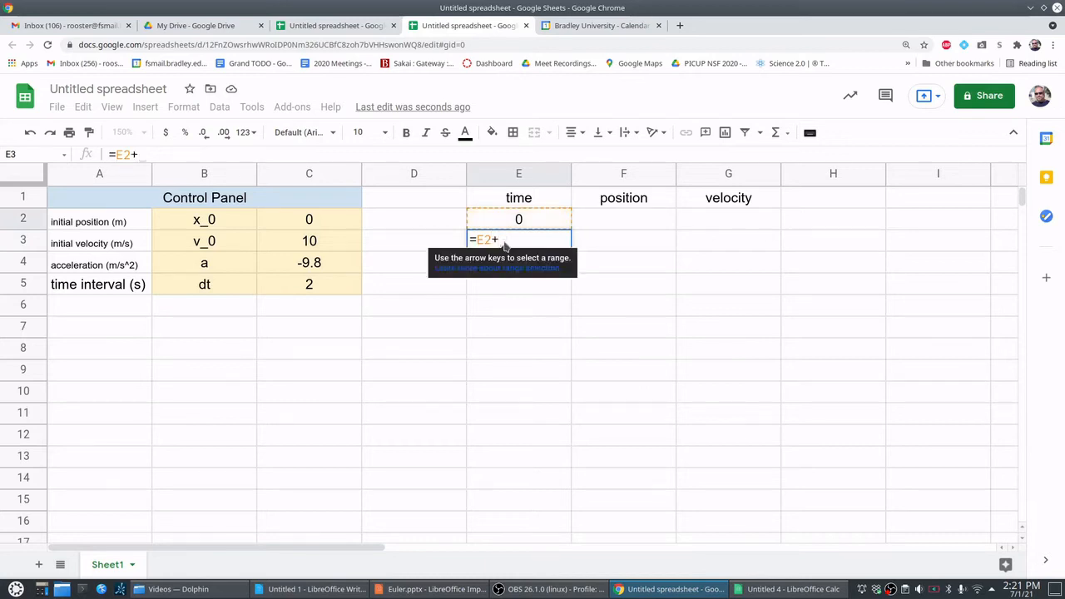
type("dt")
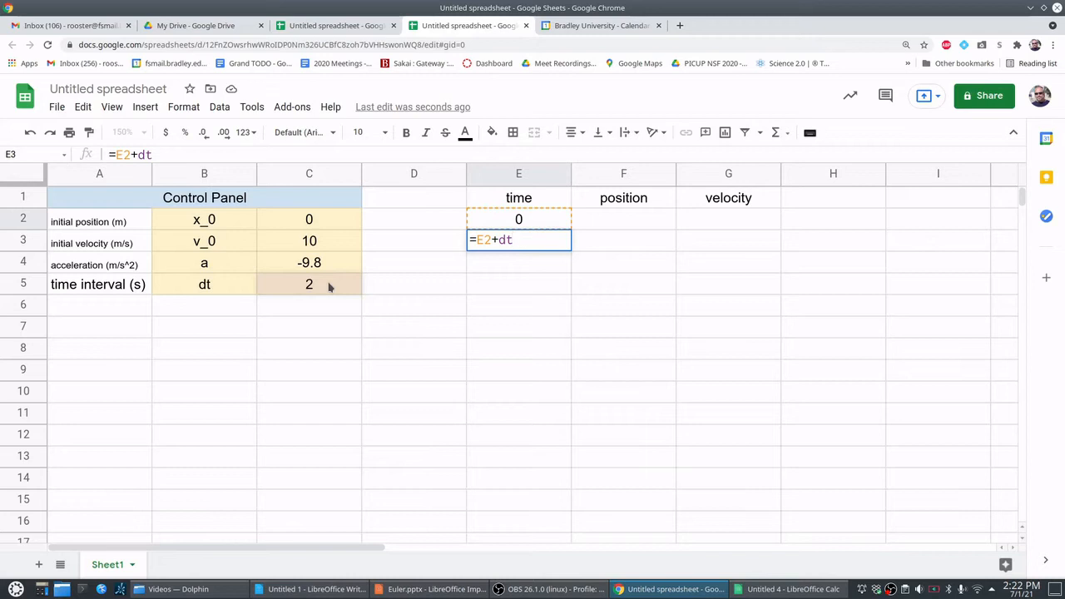
key("Return")
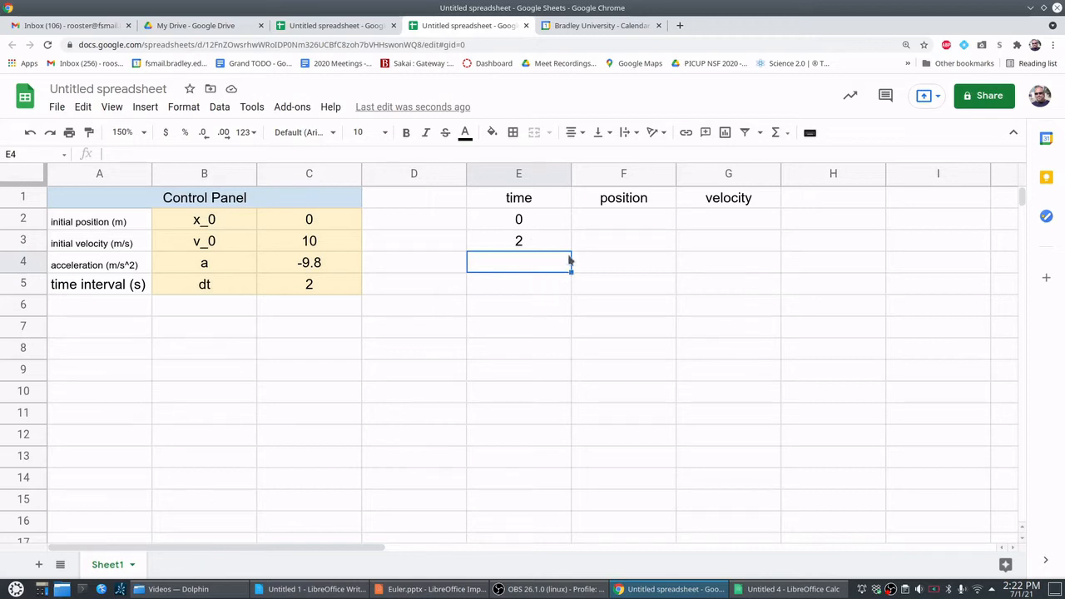
- Fill the time formula from E3 down to E10 and check the copied formula in cell E7
left_click(534, 240)
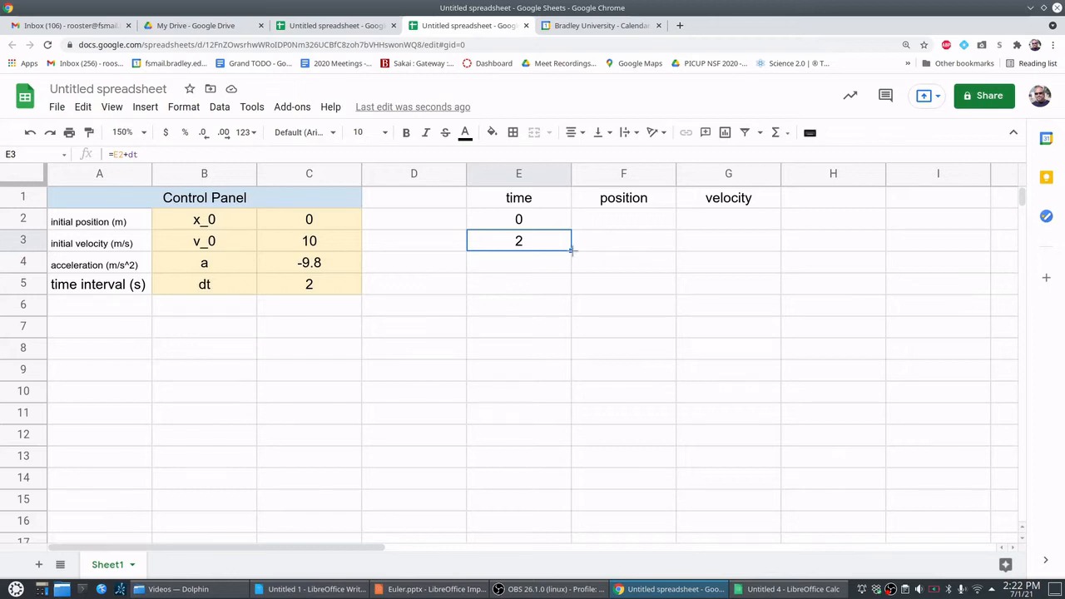
left_click_drag(572, 249, 565, 391)
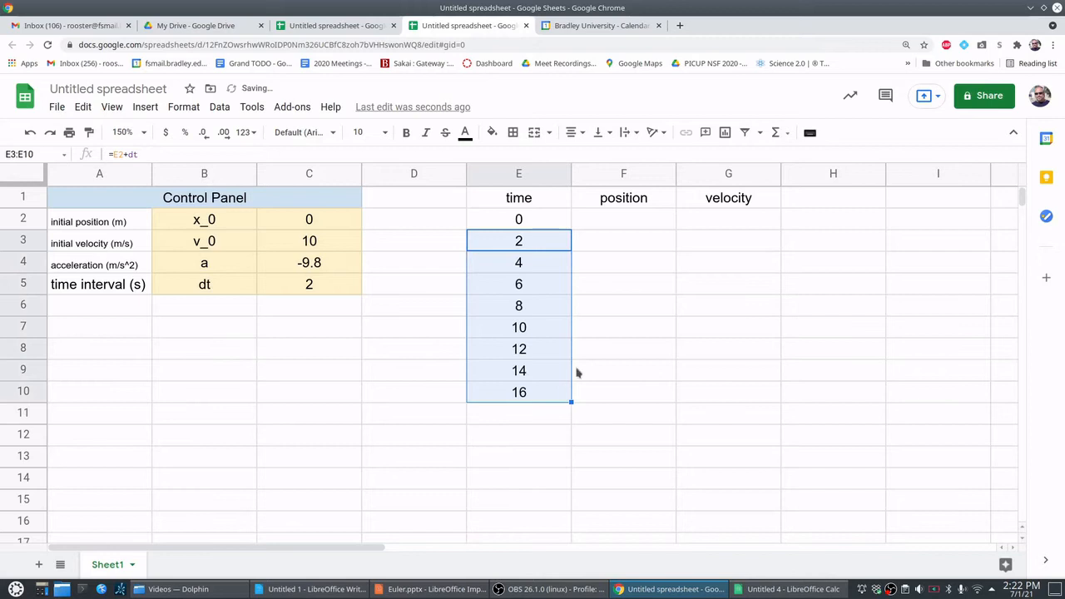
left_click(630, 313)
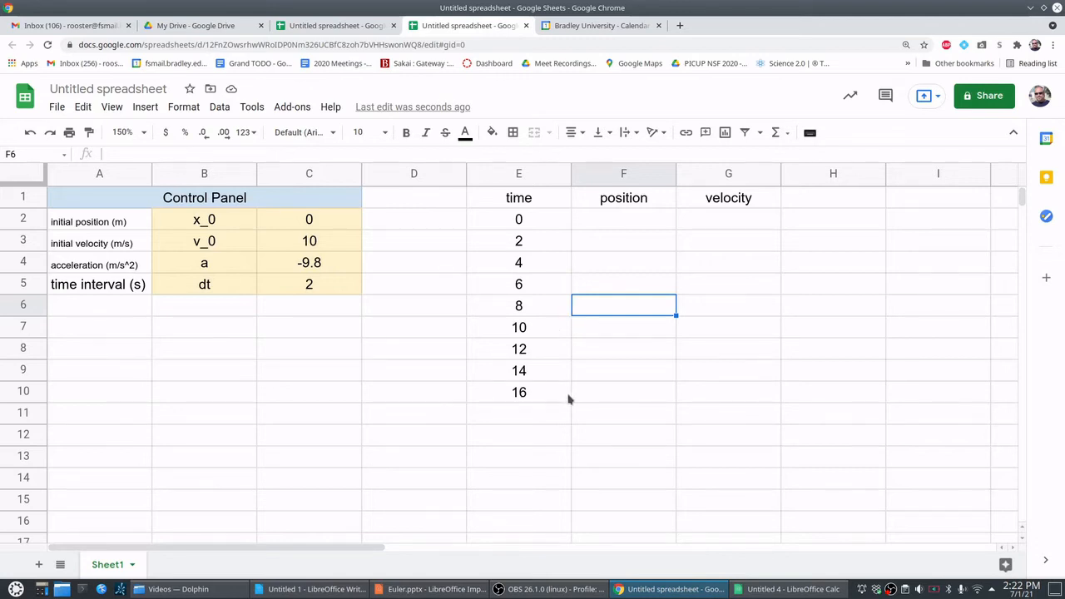
left_click(618, 355)
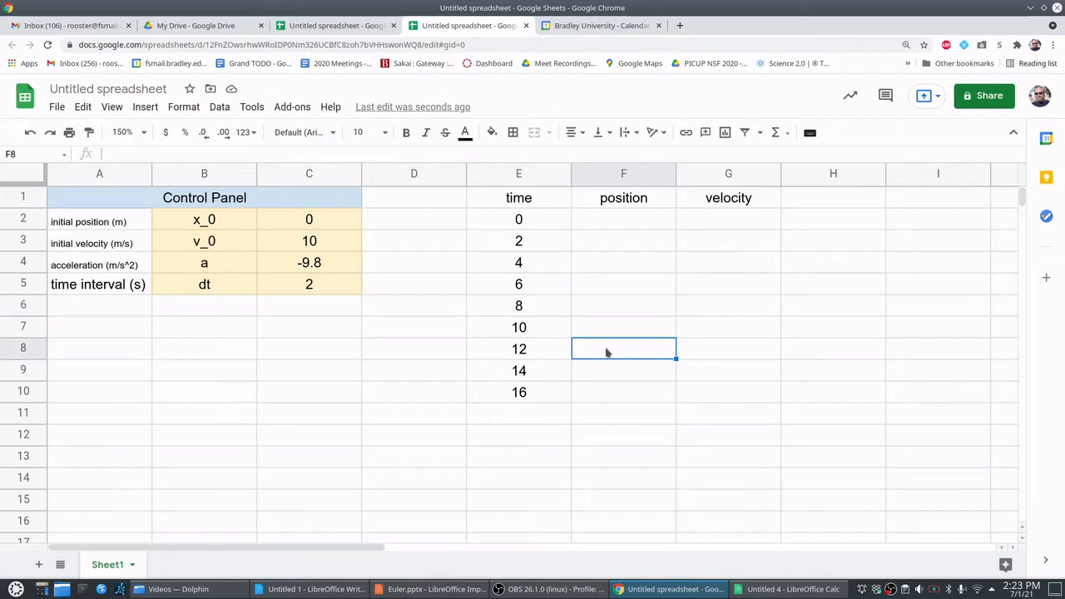
left_click(500, 330)
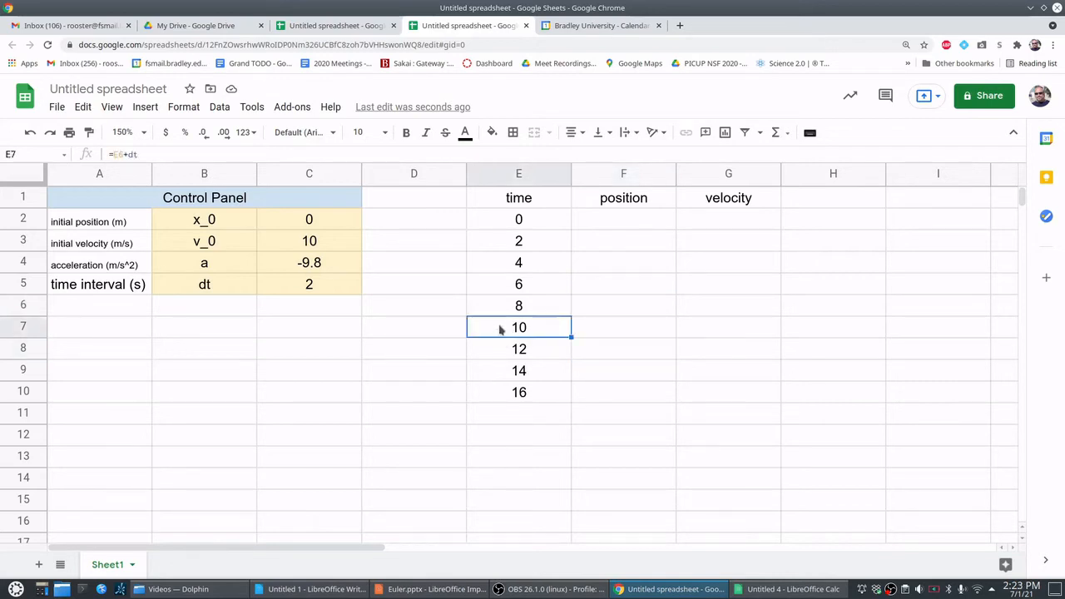
double_click(500, 331)
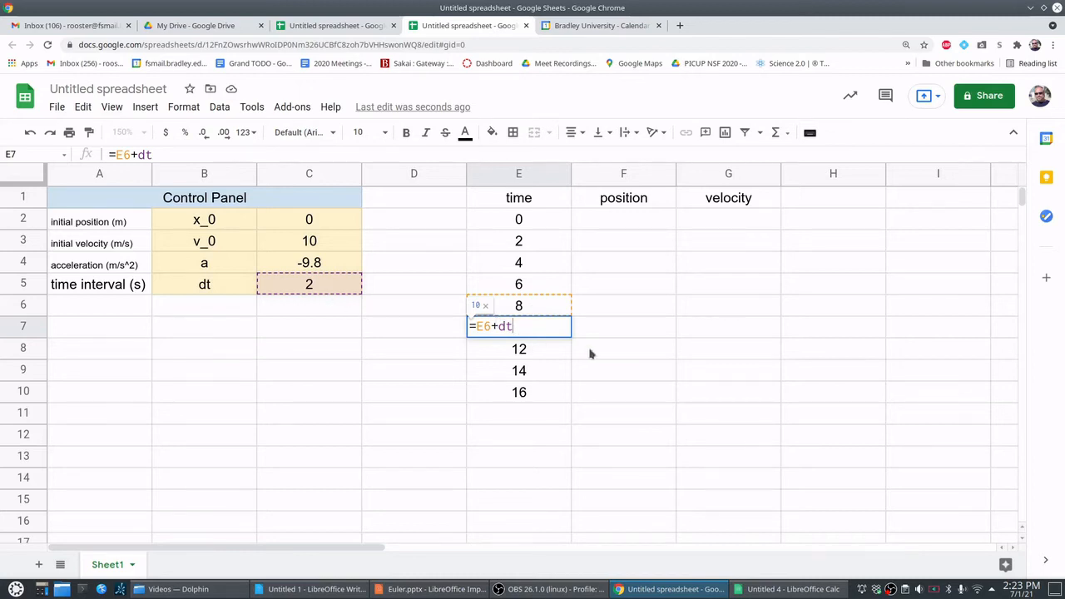
key("Return")
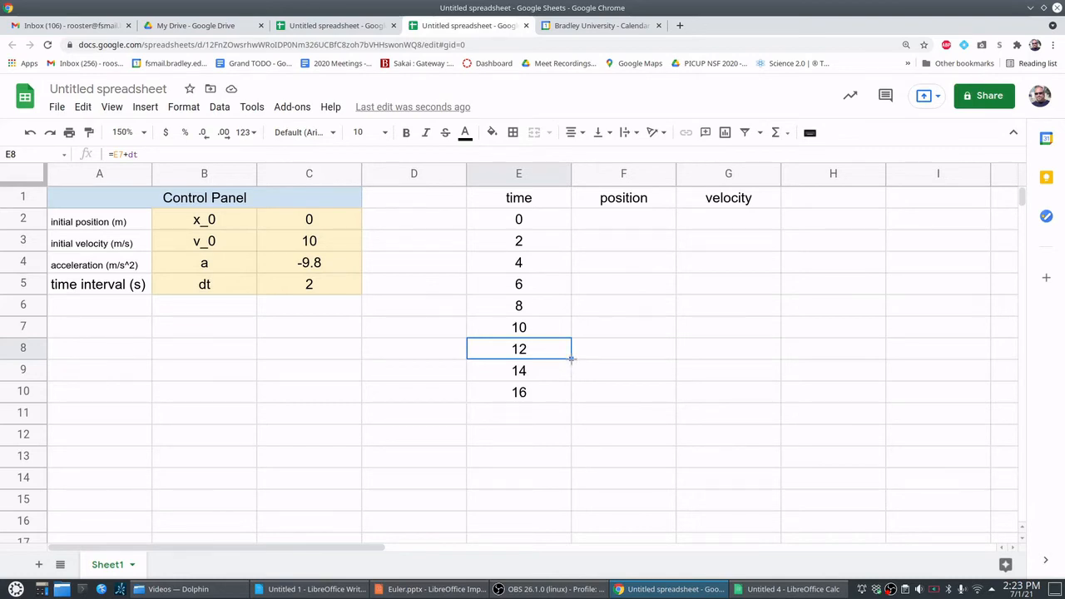
- Extend the time formula from E10 down the time column to row 999, and return to the start of the sheet
left_click(549, 401)
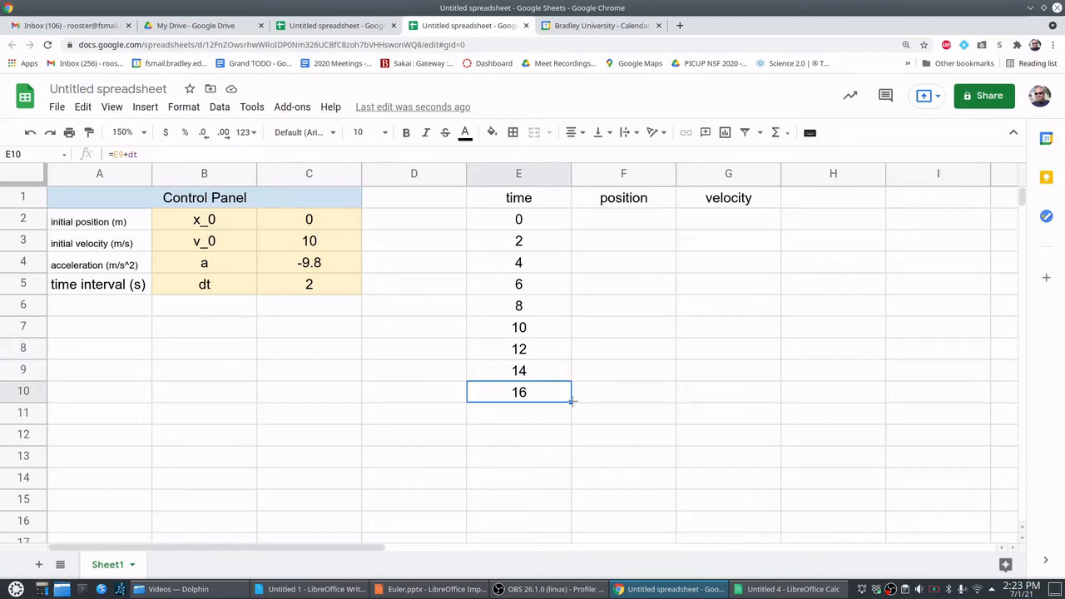
left_click_drag(571, 401, 517, 596)
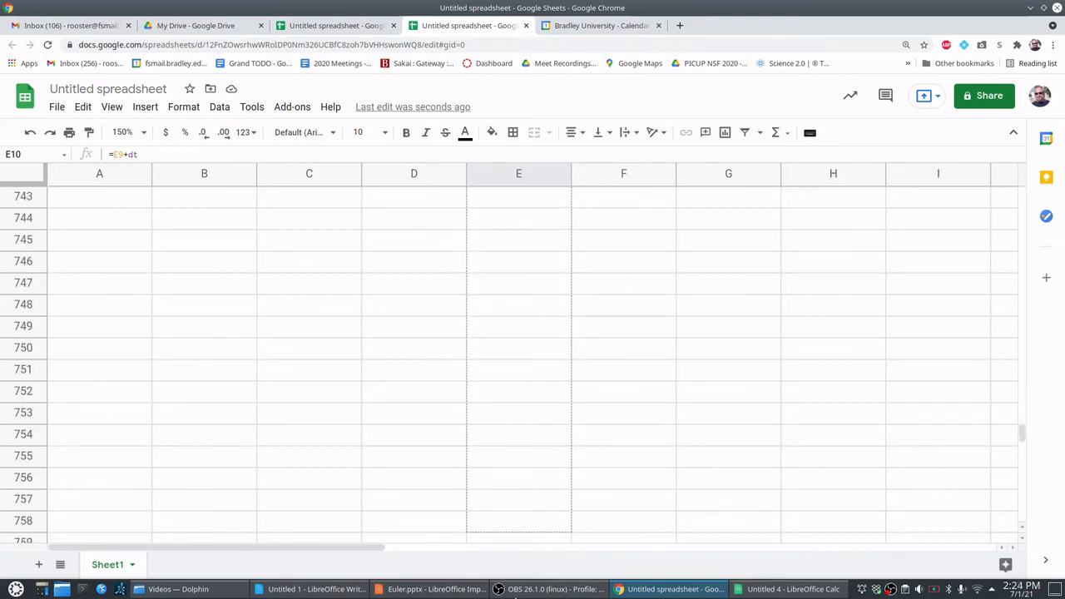
left_click_drag(516, 596, 517, 596)
left_click_drag(516, 595, 527, 480)
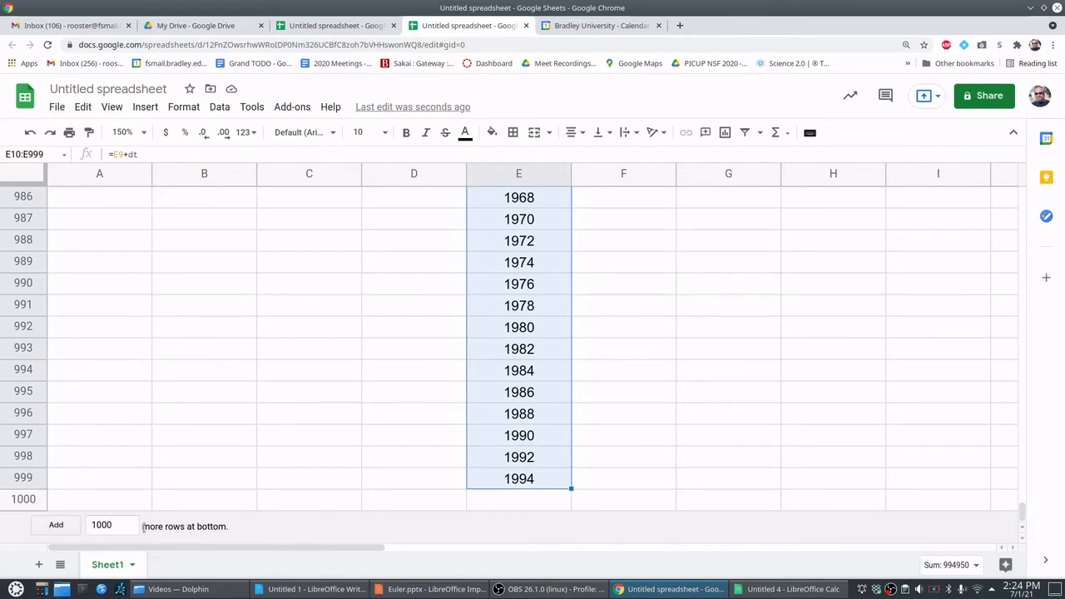
left_click(865, 503)
scroll(1017, 400, "up", 1)
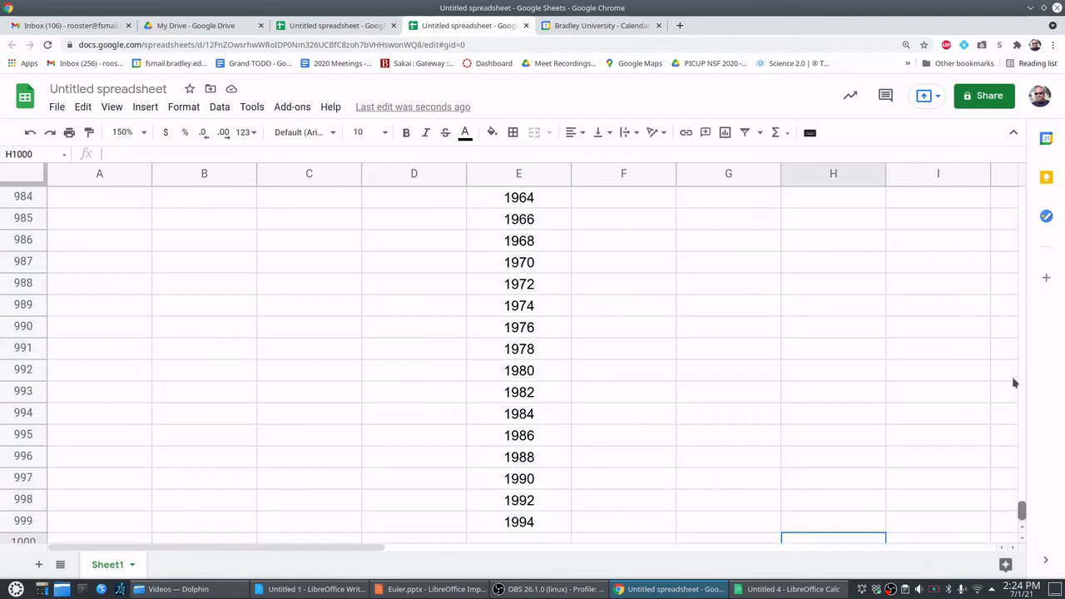
left_click_drag(1023, 299, 1023, 191)
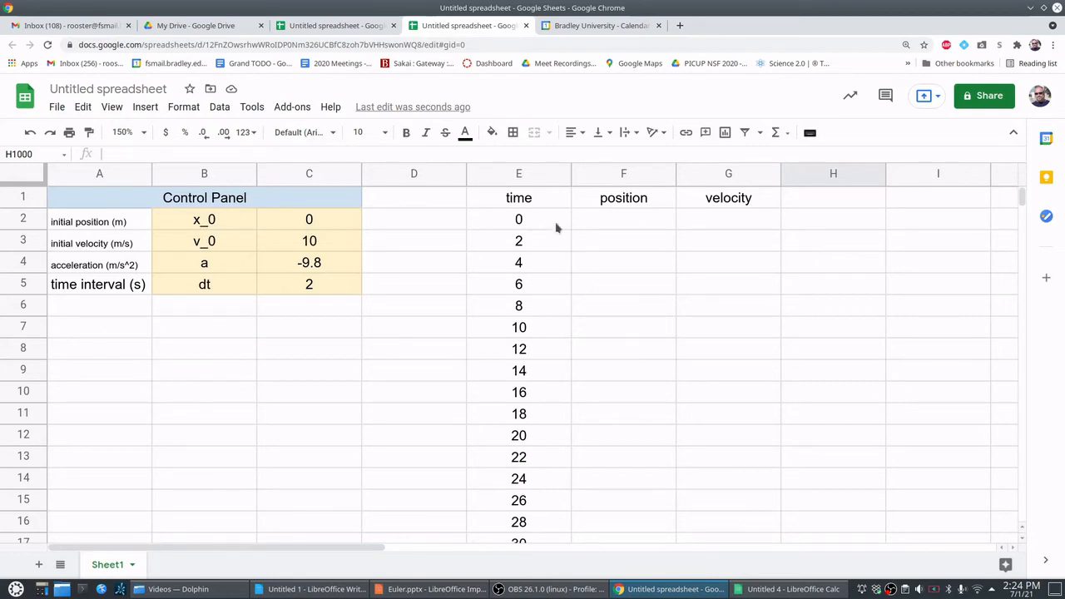
- Enter the position formula =x_0+v_0*E2+0.5*a*E2^2 in cell F2, using the named parameters and the time in E2
left_click(614, 223)
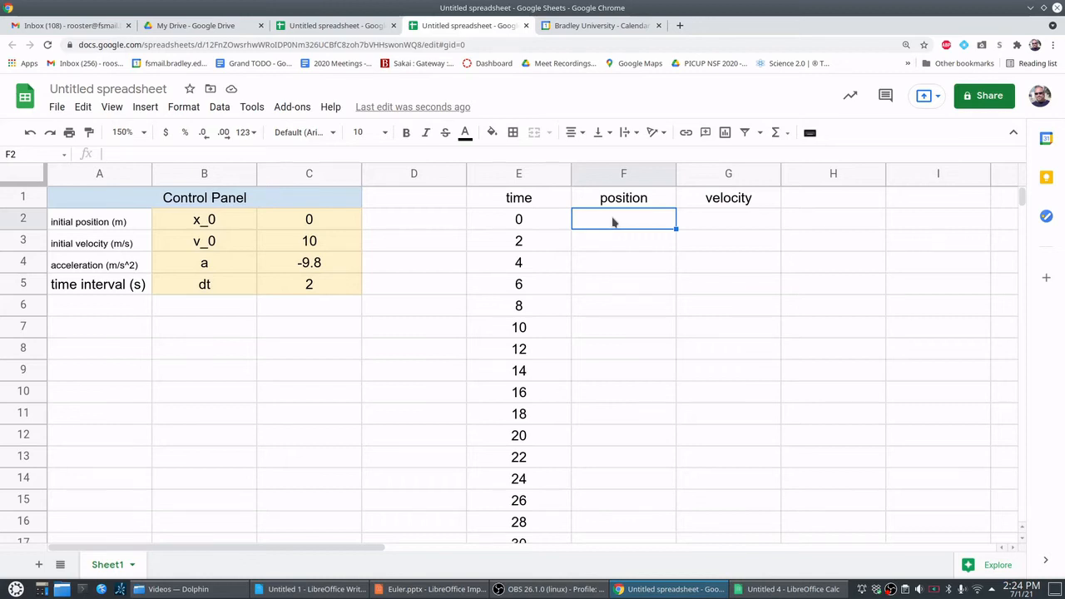
type("=x")
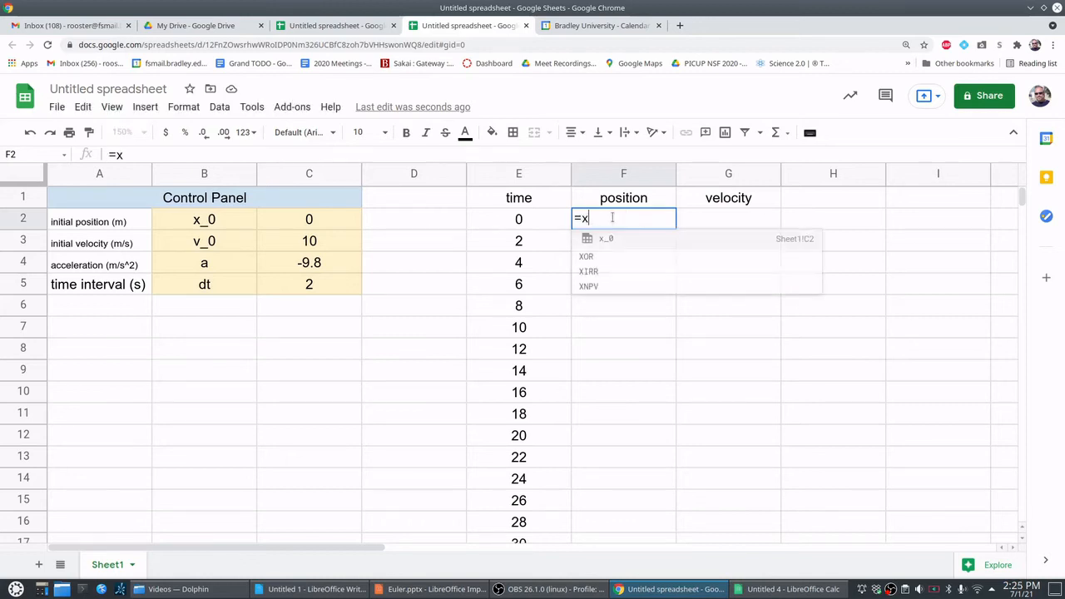
type("_0")
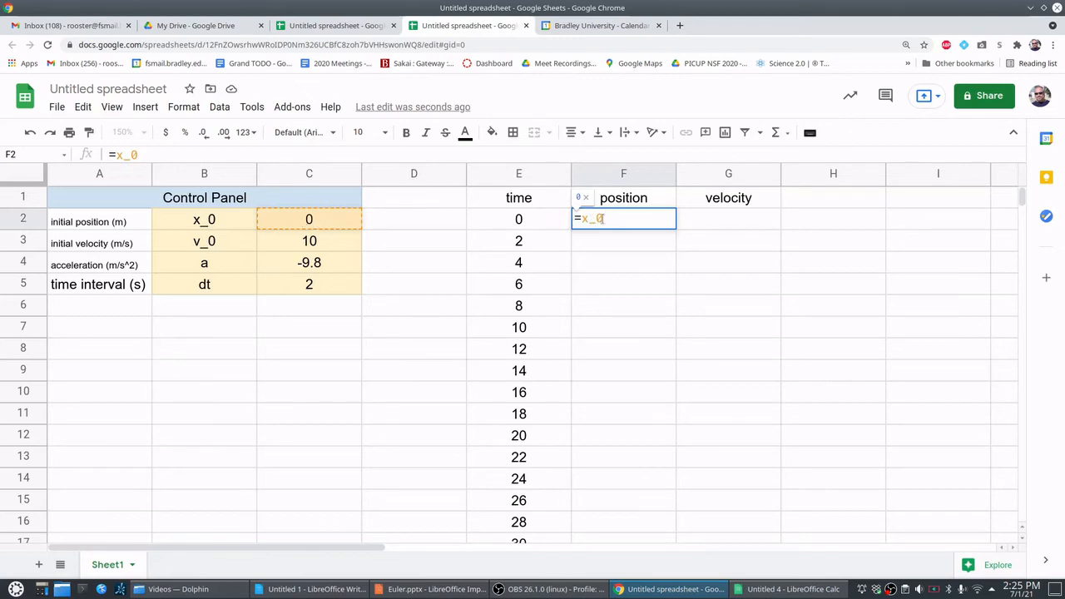
type("+v_0")
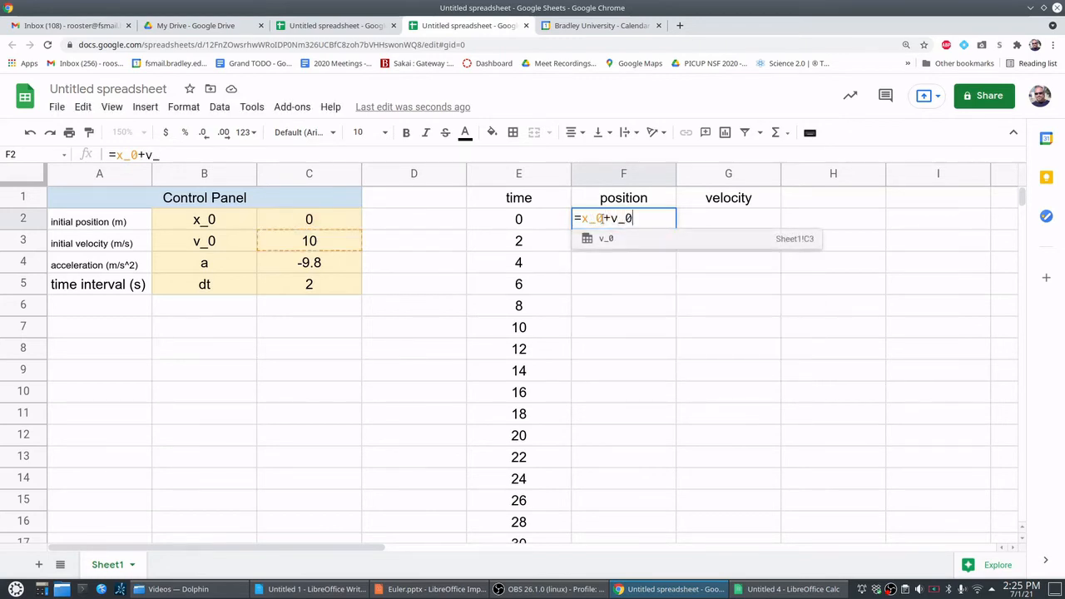
key("Right")
key("Right")
key("Right")
key("Right")
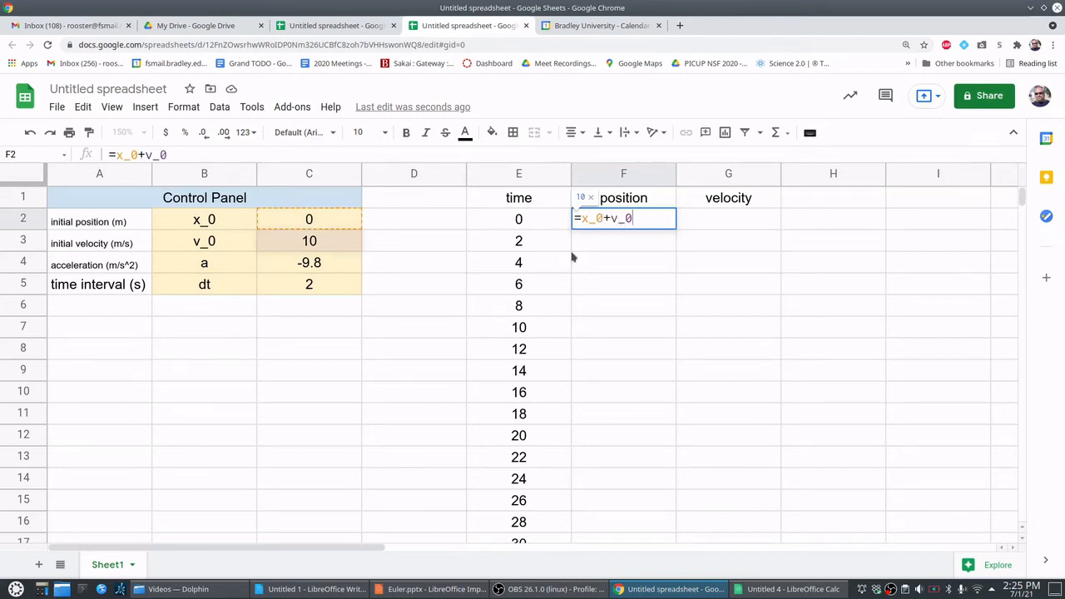
type("*")
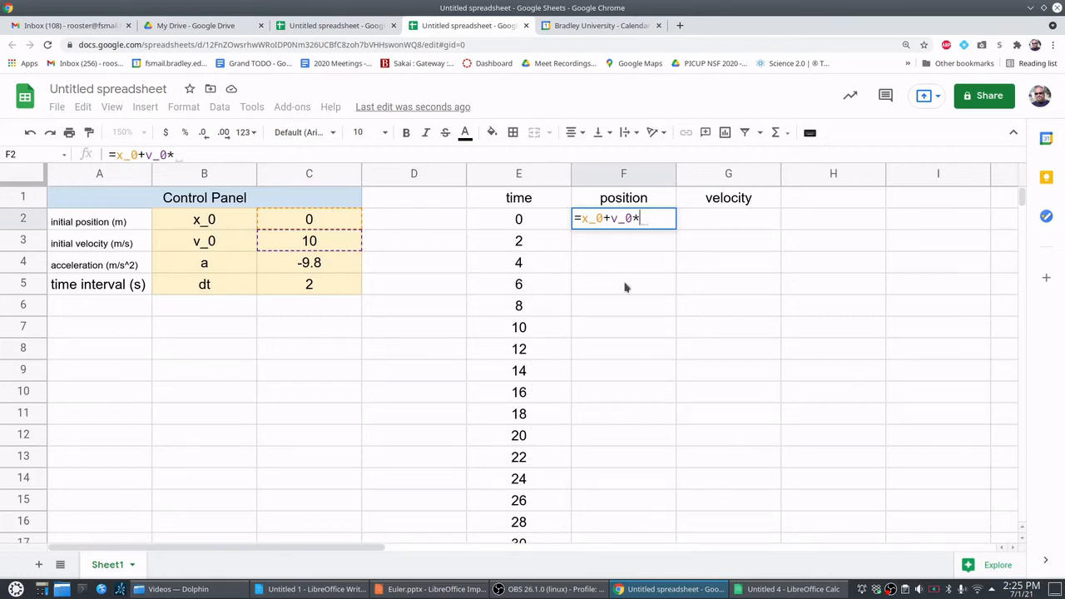
left_click(530, 223)
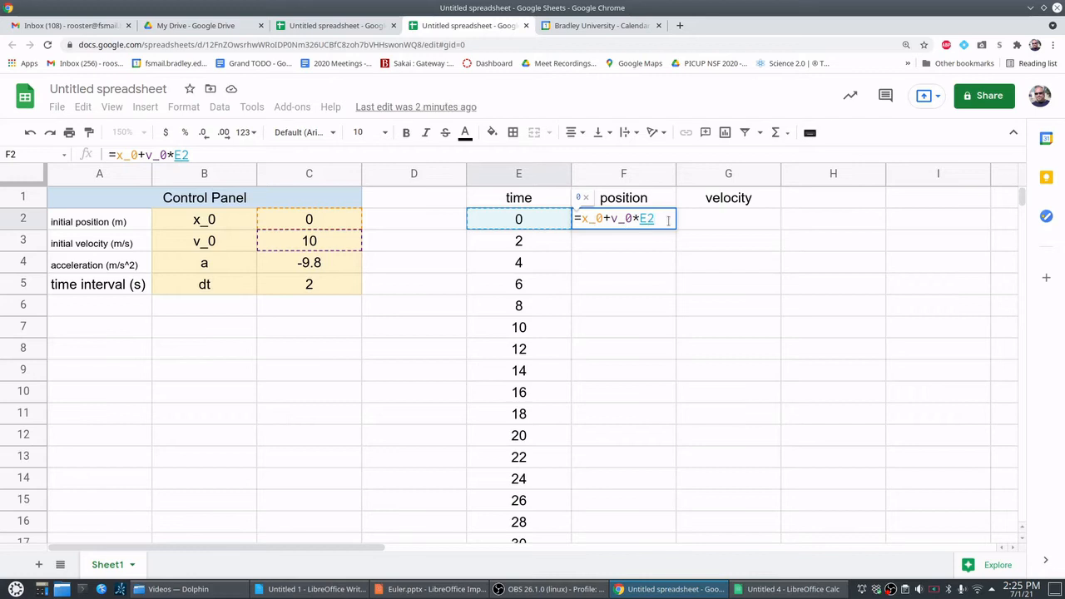
type("+0.")
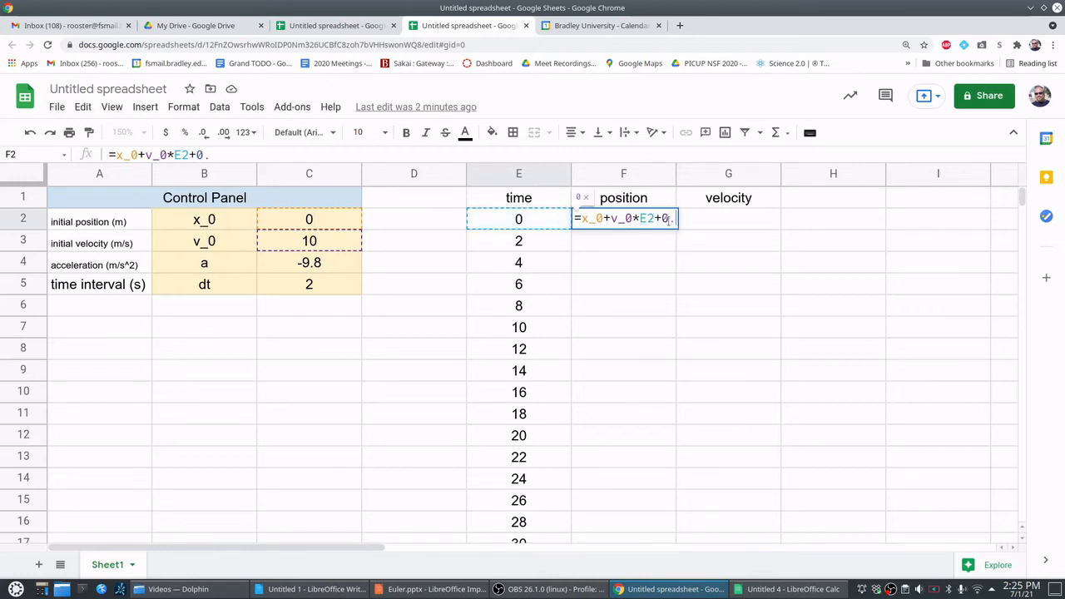
type("5*")
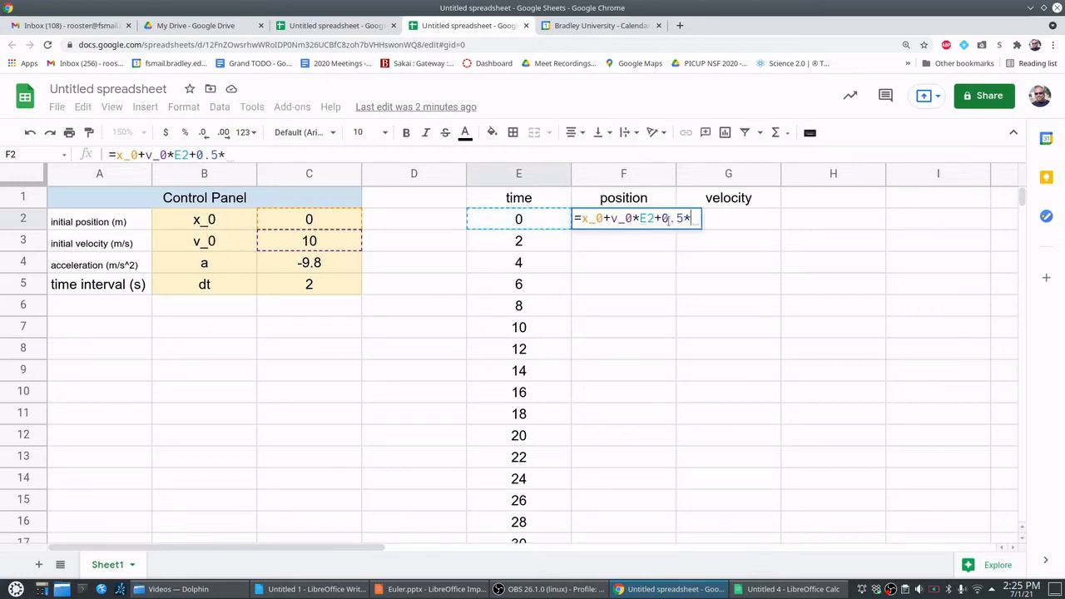
type("a")
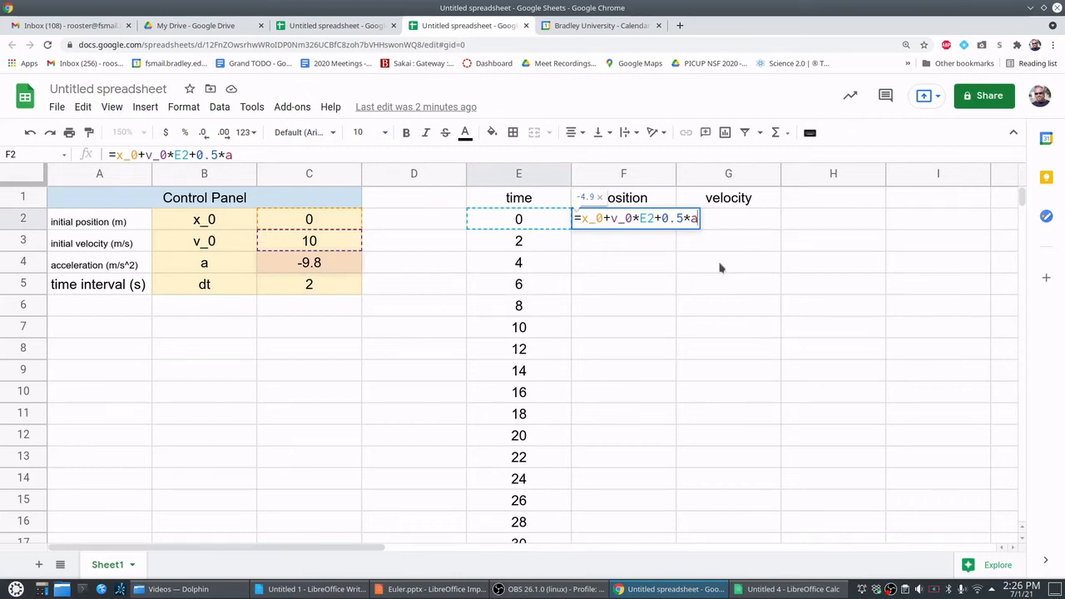
type("*")
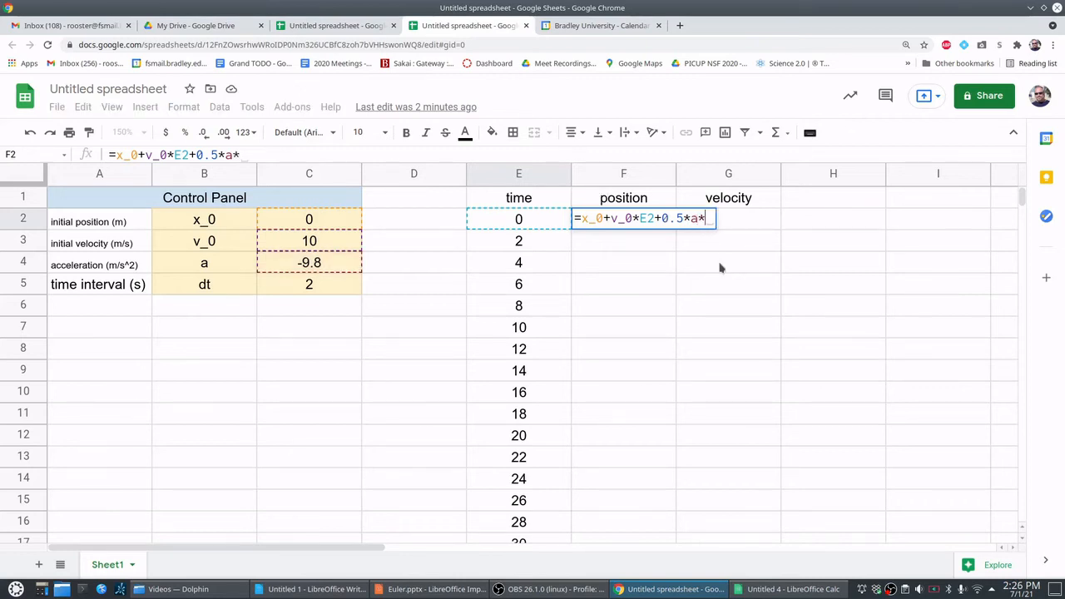
left_click(521, 220)
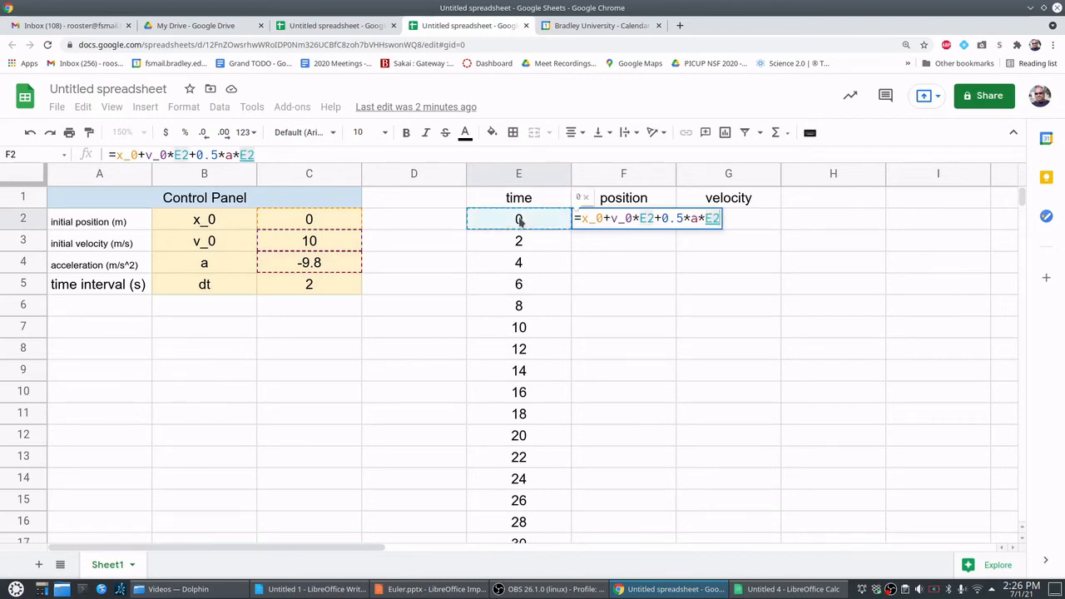
type("^2")
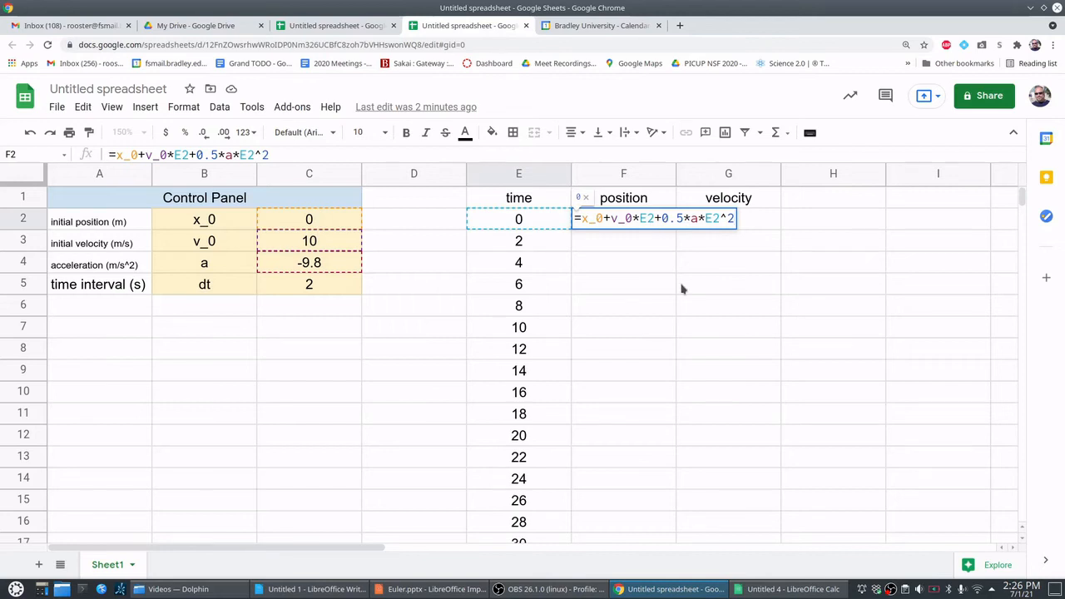
key("Return")
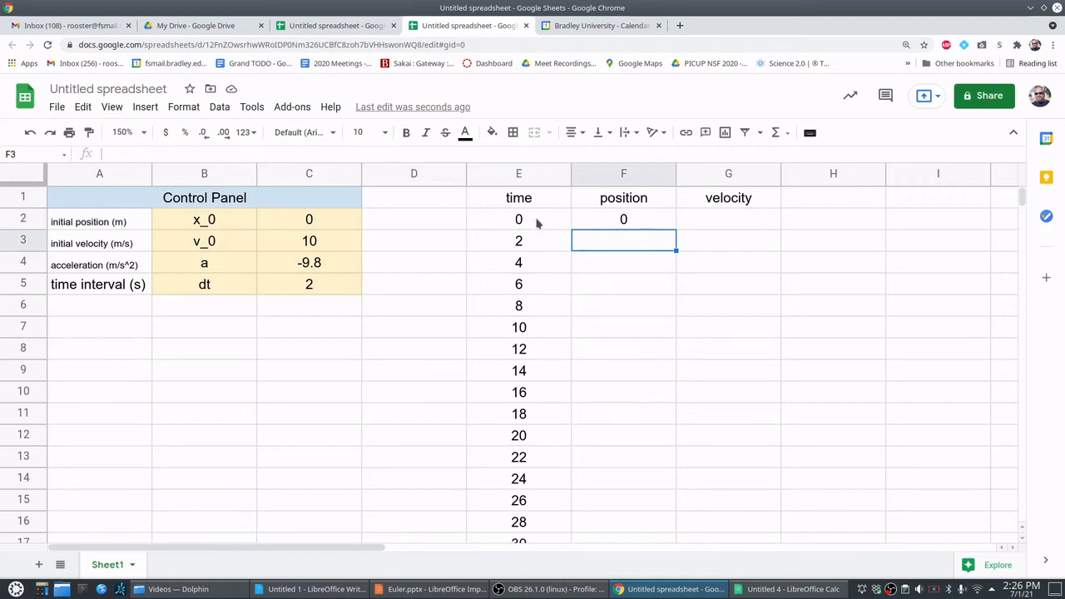
- Fill the position formula from F2 down to F7
left_click(597, 221)
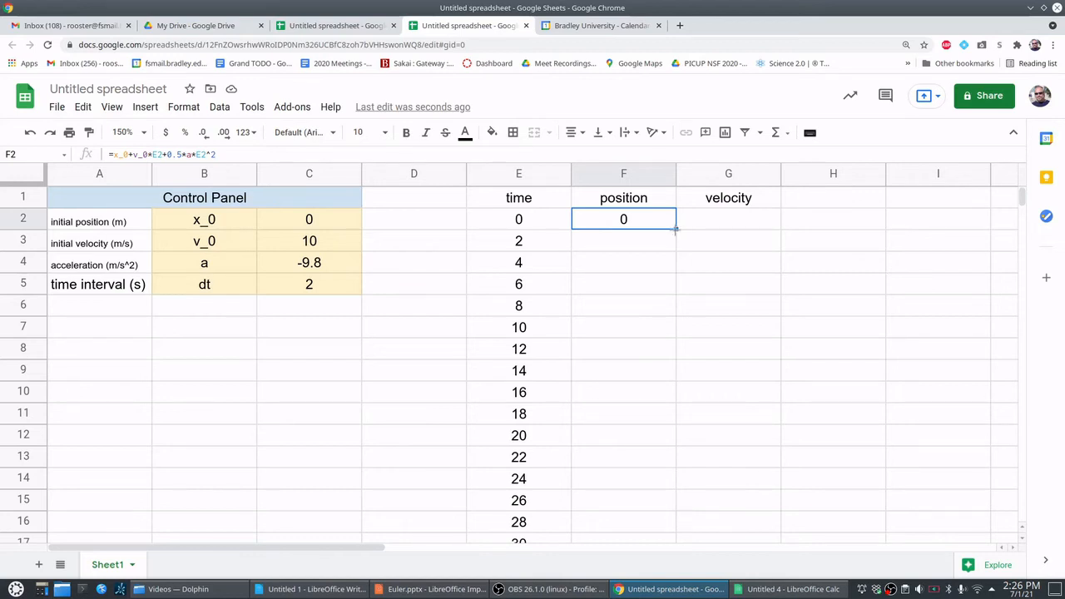
left_click_drag(677, 229, 667, 338)
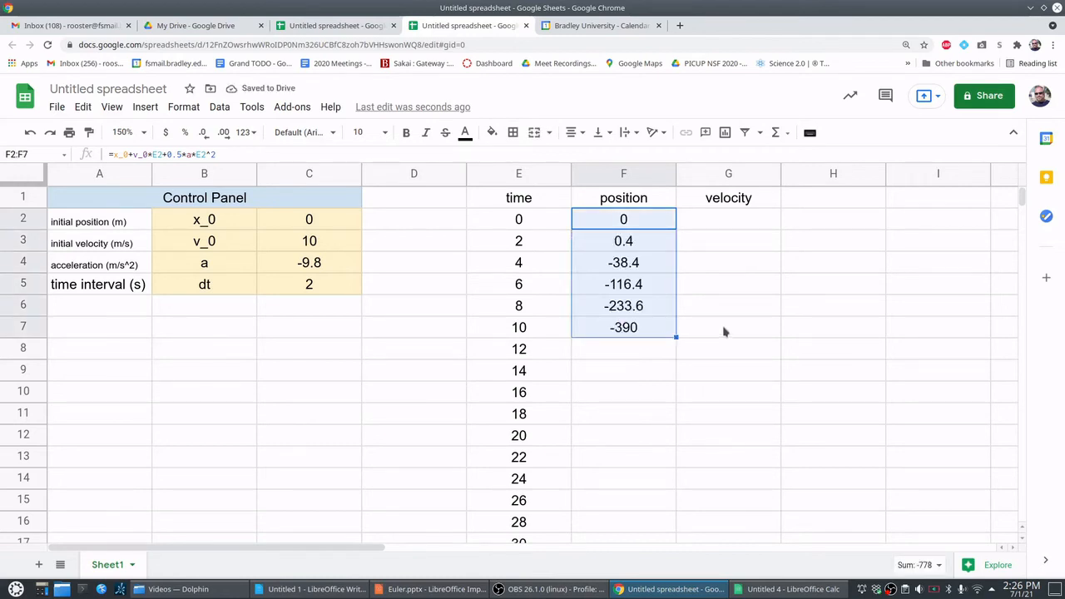
left_click(711, 283)
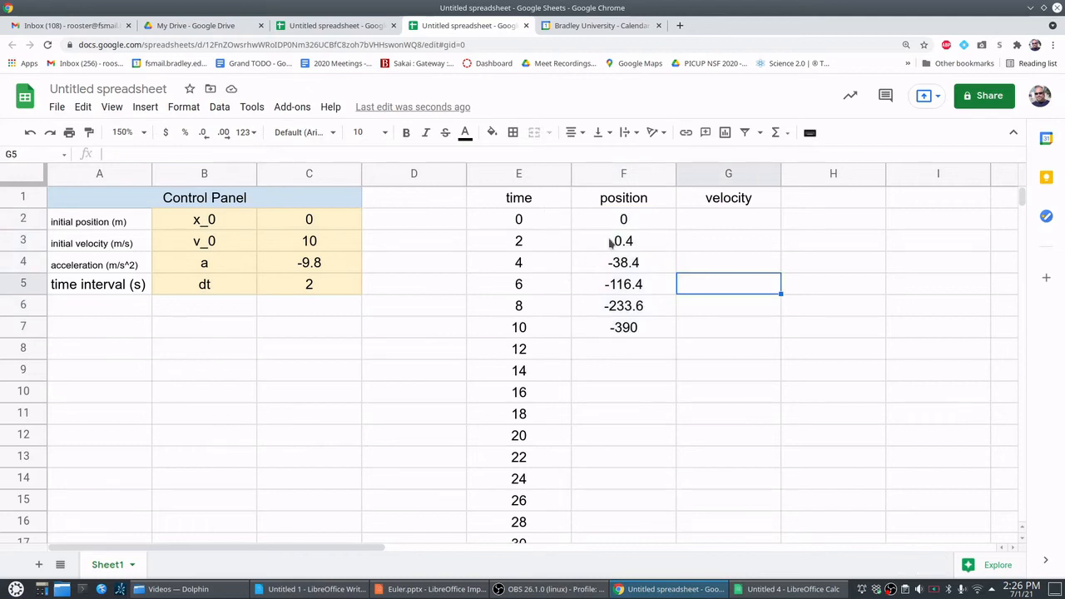
- Clear the copied position formulas from F3:F7, keeping only the original formula in F2
left_click_drag(613, 241, 610, 327)
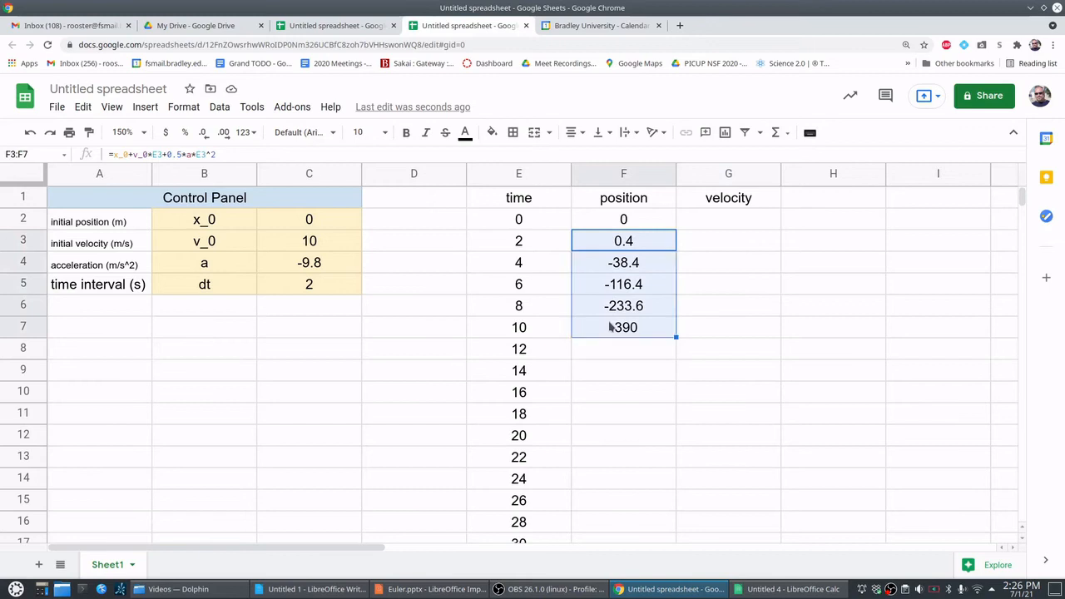
key("Delete")
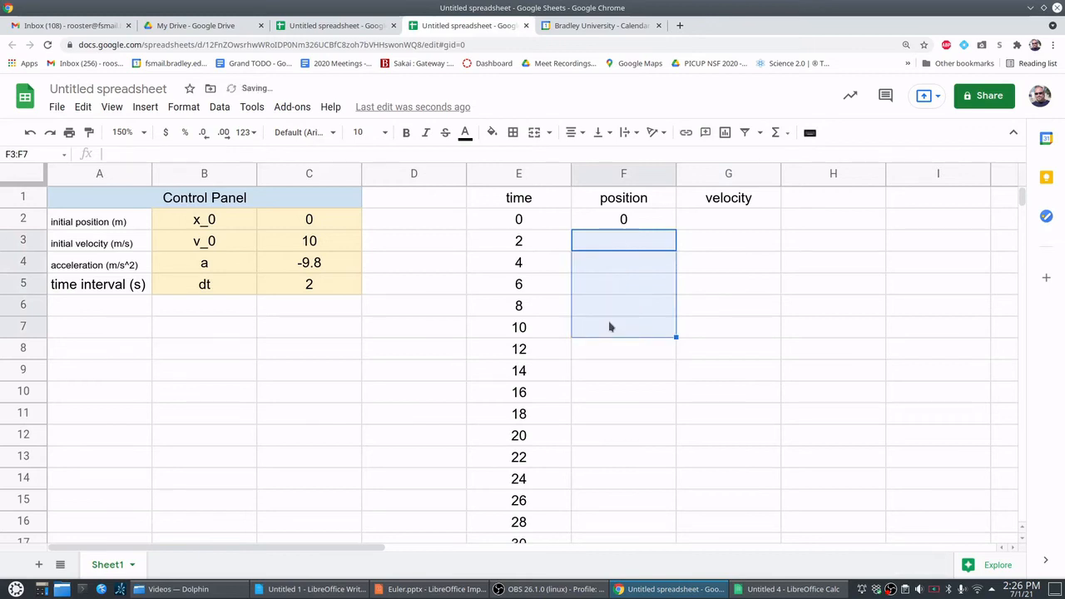
left_click(641, 220)
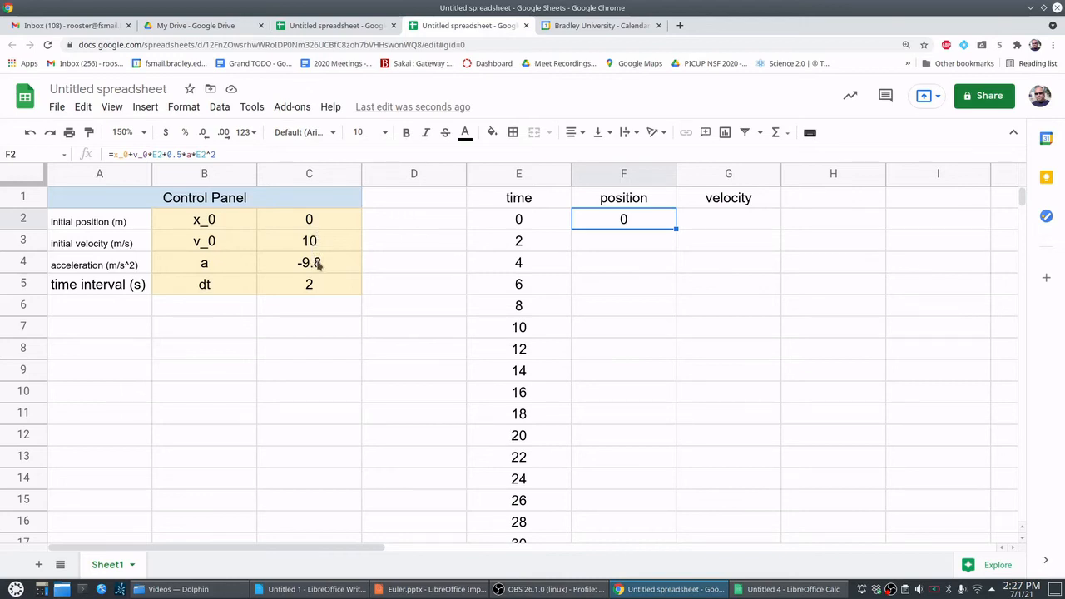
- Set the time interval dt in cell C5 to 0.1
left_click(313, 287)
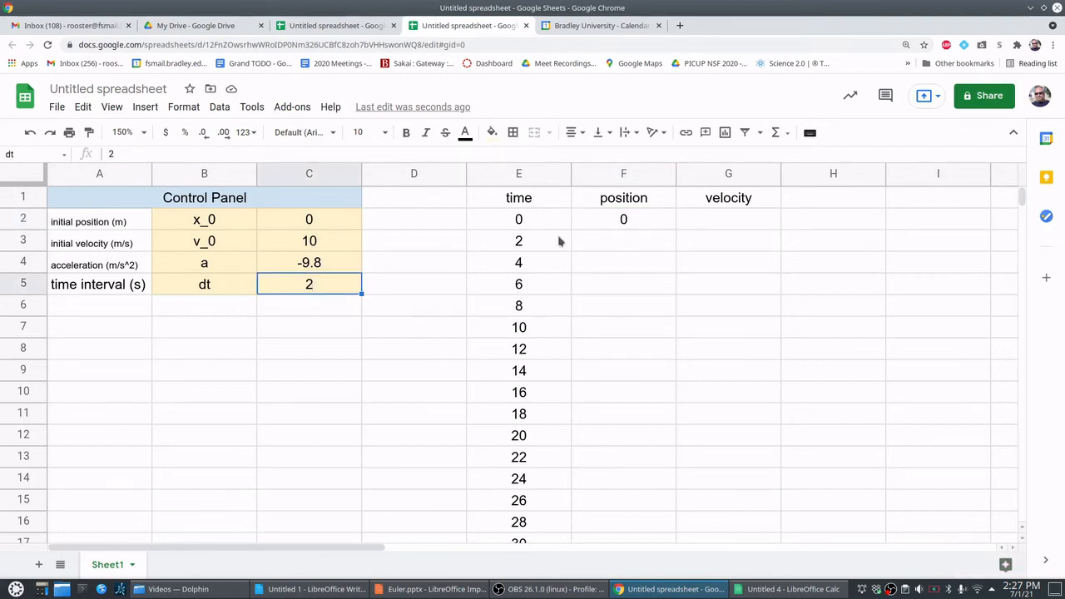
type("0.1")
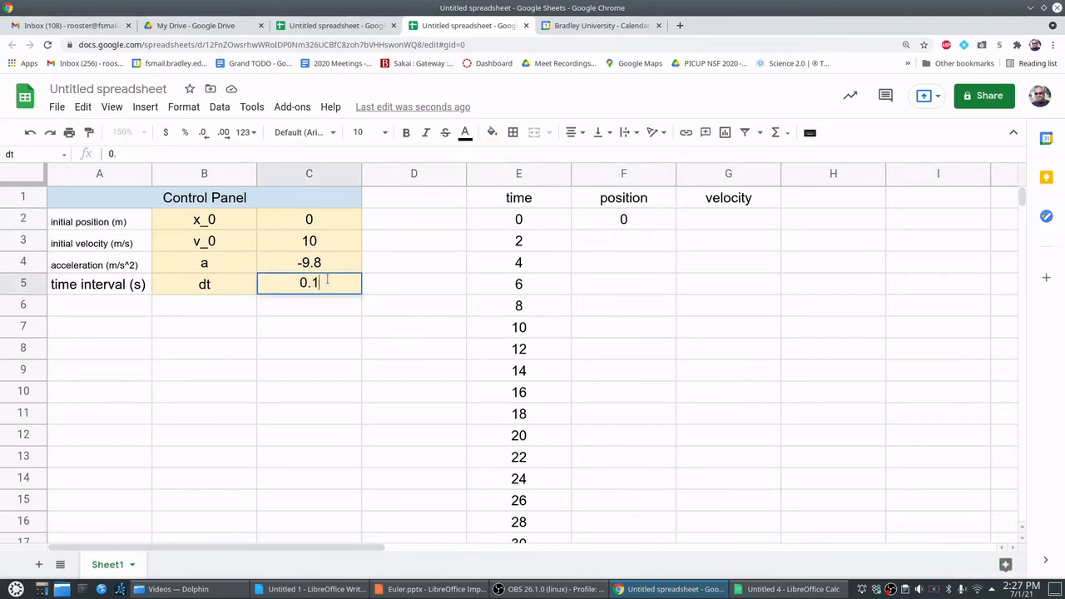
key("Return")
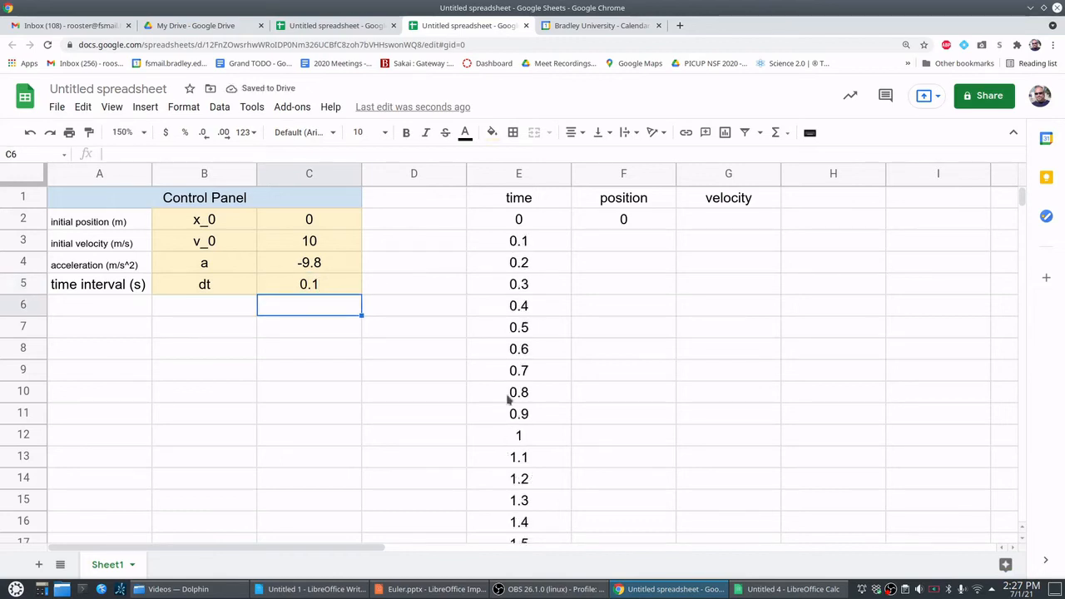
- Set the time interval dt in cell C5 to 0.01
left_click(322, 286)
type("0.01")
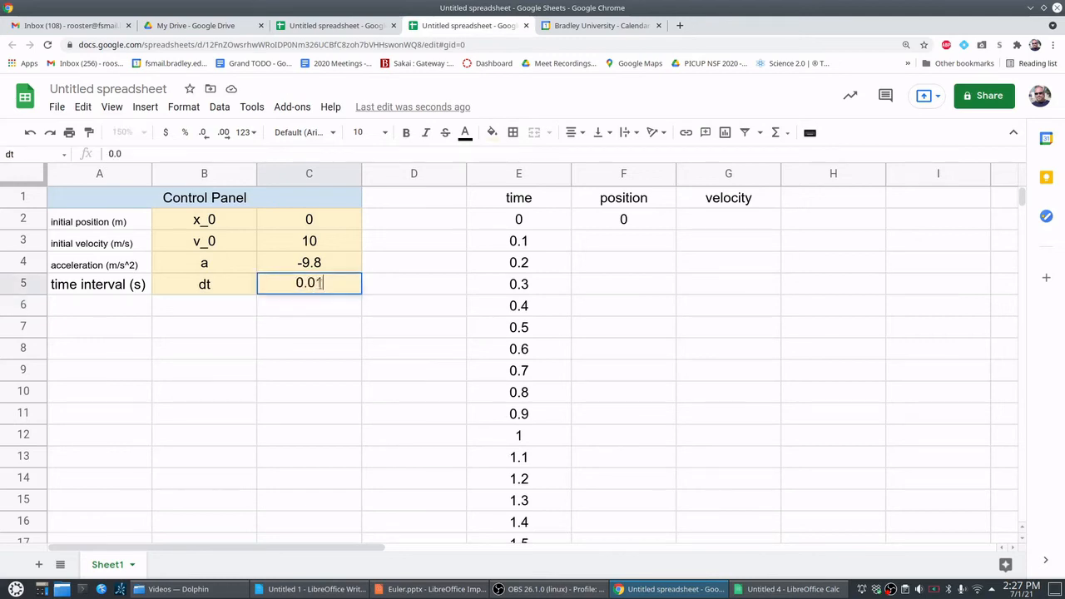
key("Return")
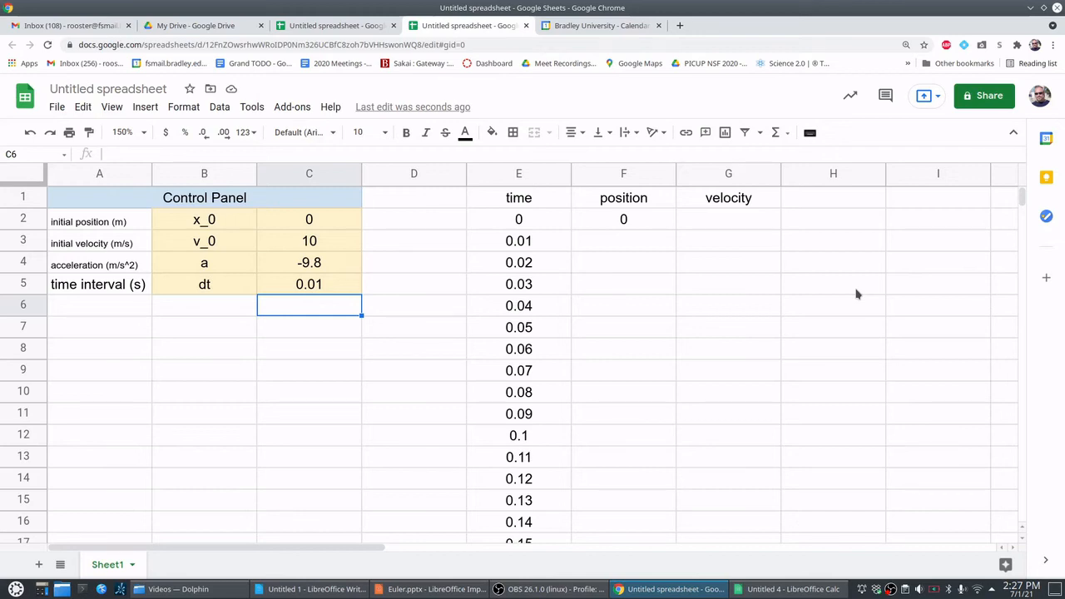
- Fill the position formula from F2 down the position column to row 999 and check the end of the column
left_click(647, 224)
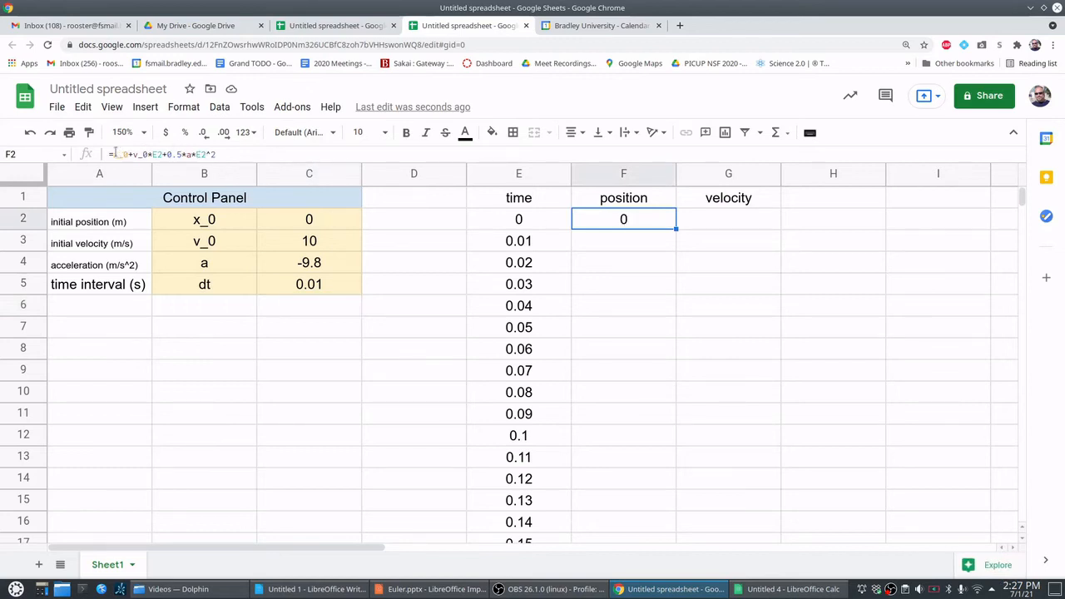
double_click(586, 221)
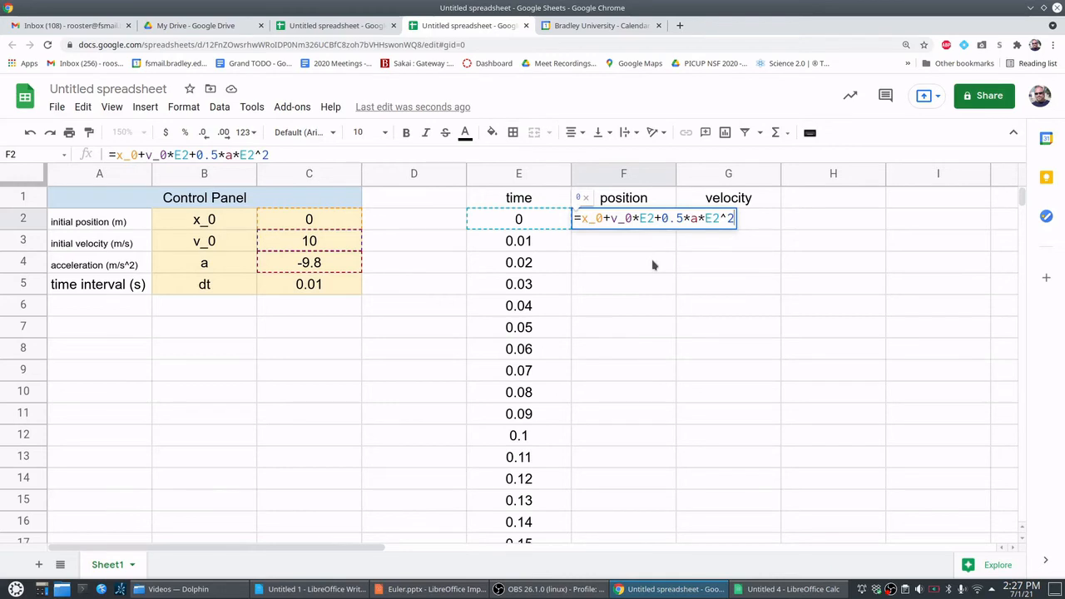
key("Return")
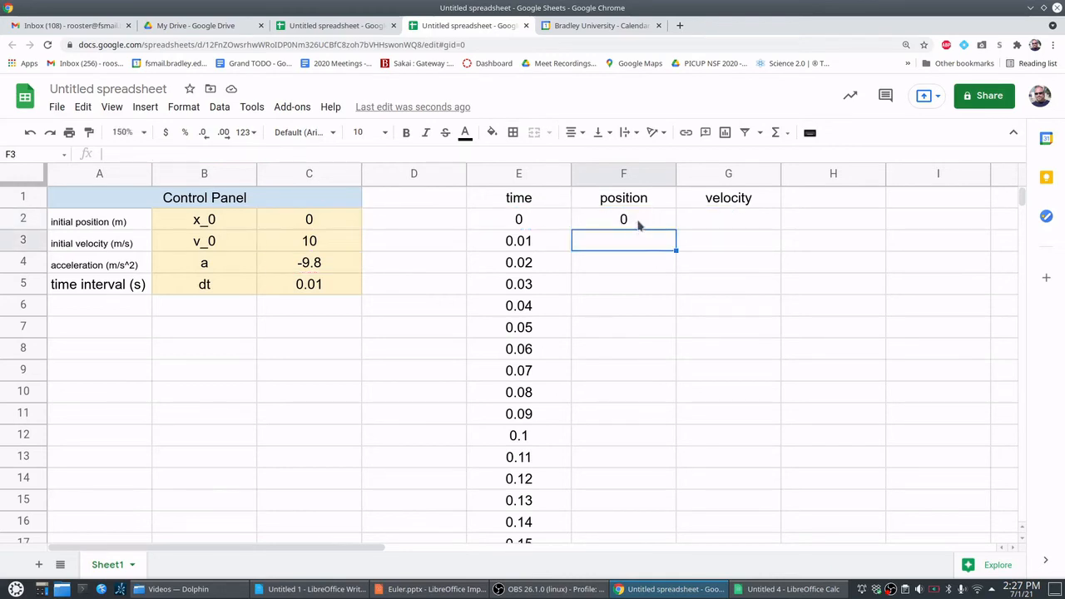
left_click(638, 225)
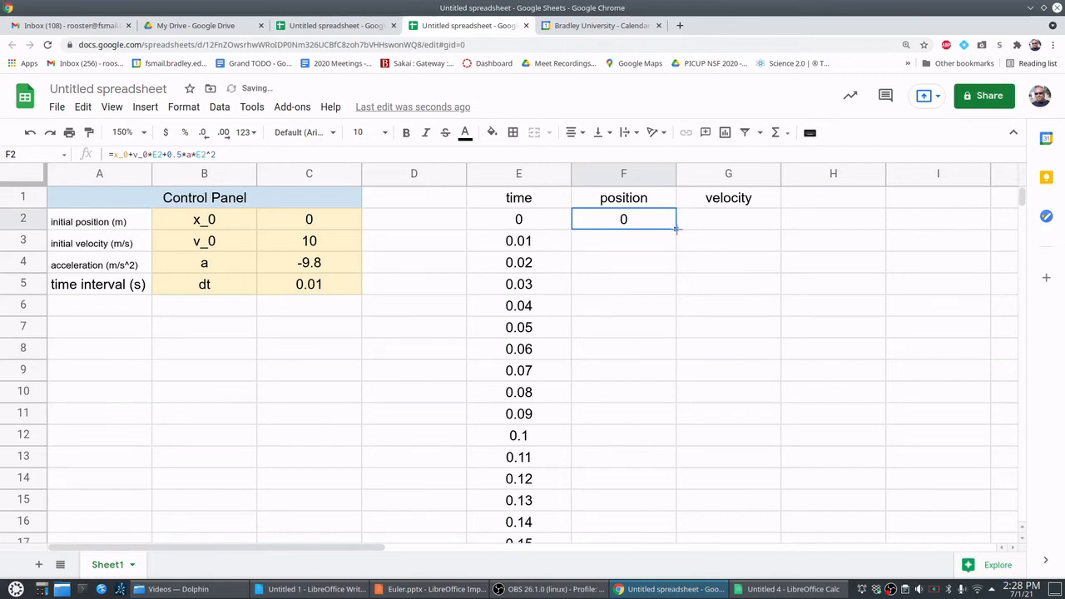
double_click(677, 229)
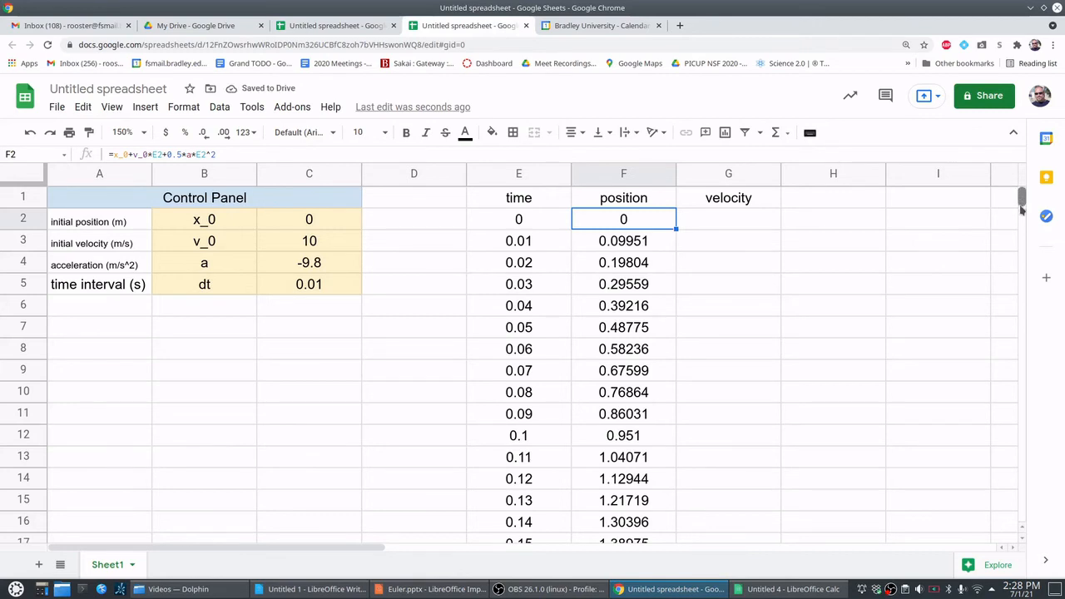
left_click_drag(1022, 202, 1012, 539)
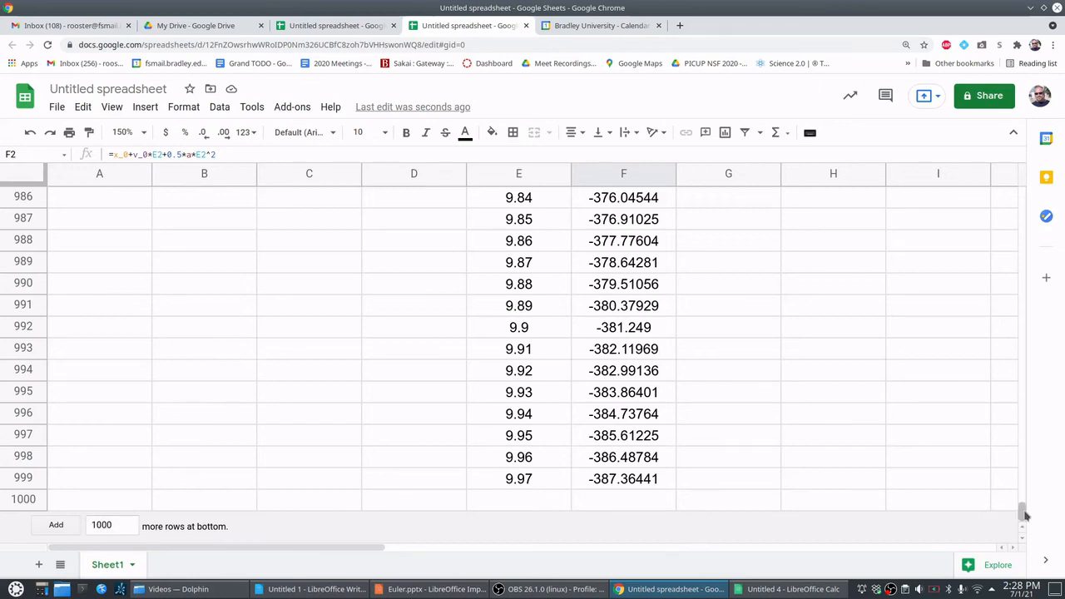
left_click_drag(1023, 238, 1025, 192)
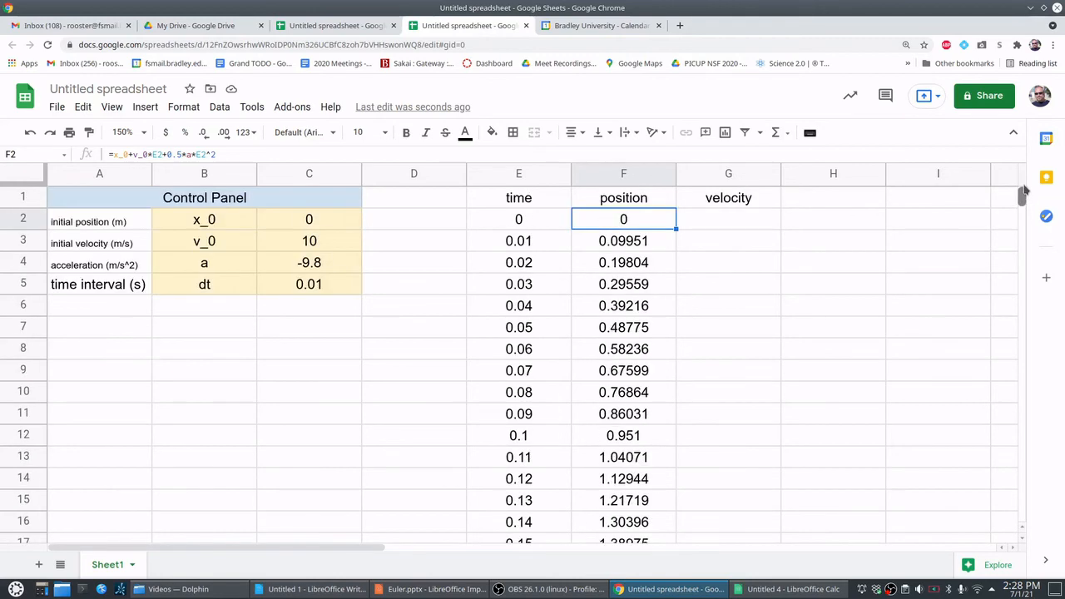
left_click(879, 262)
- Enter the velocity formula =v_0+a*E2 in cell G2, using the named parameters and the time in E2
left_click(737, 221)
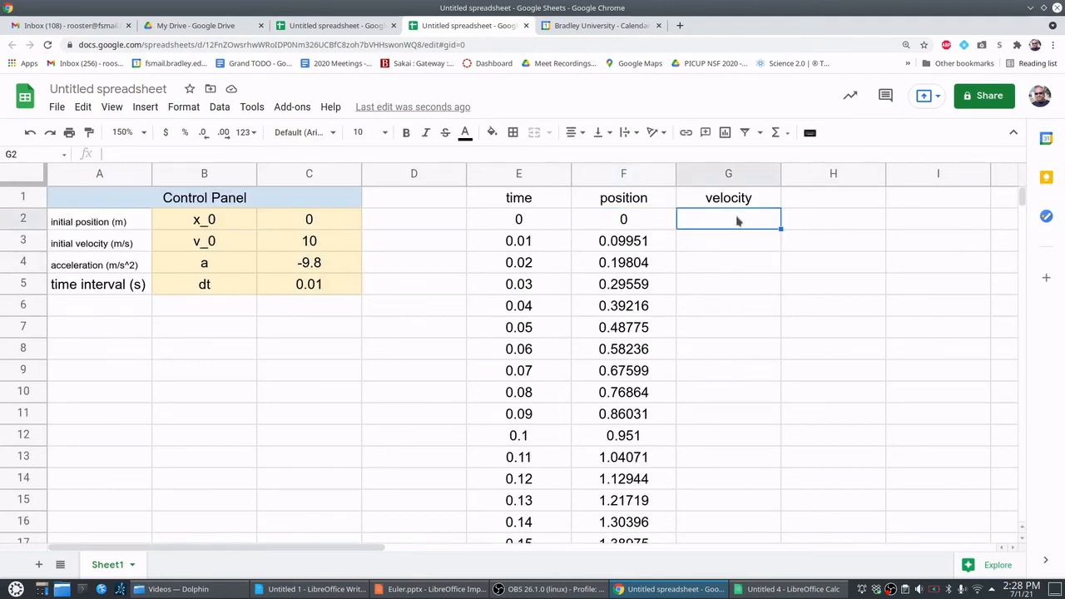
type("=v_0")
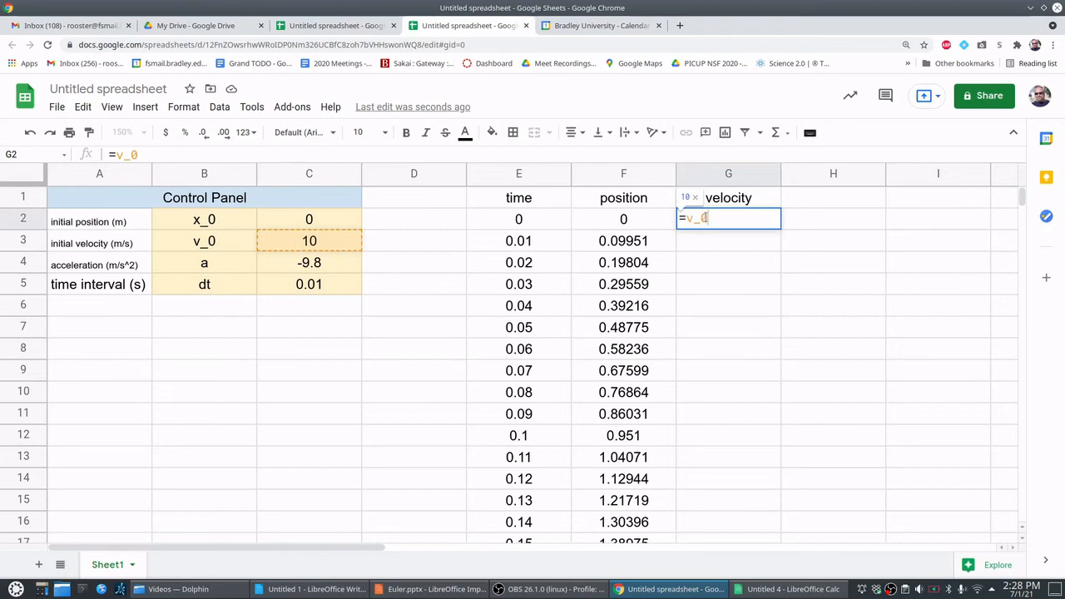
type("+a")
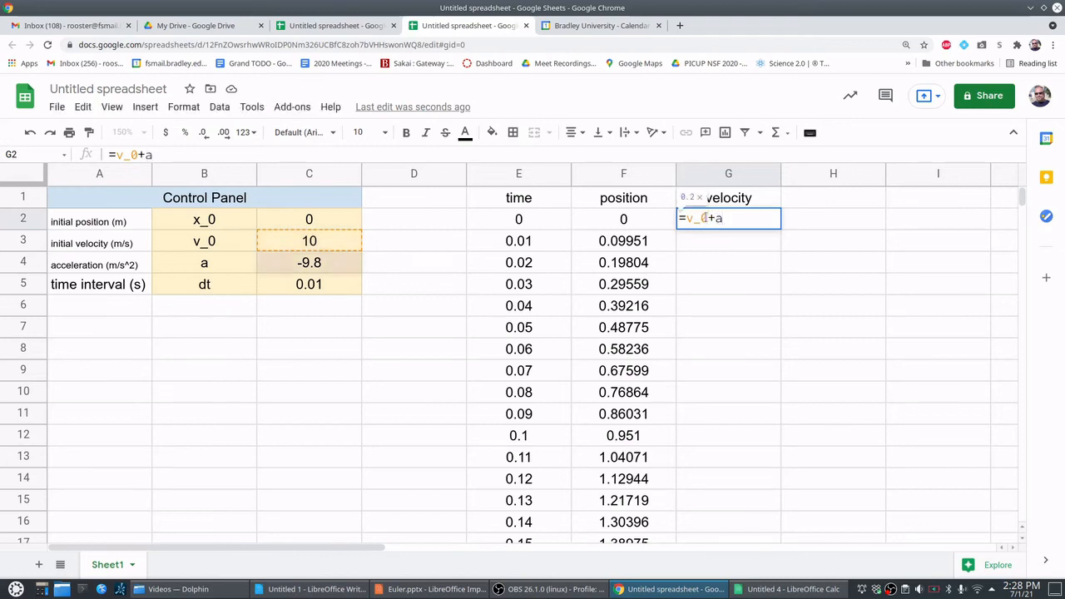
type("*dt")
key("BackSpace")
key("BackSpace")
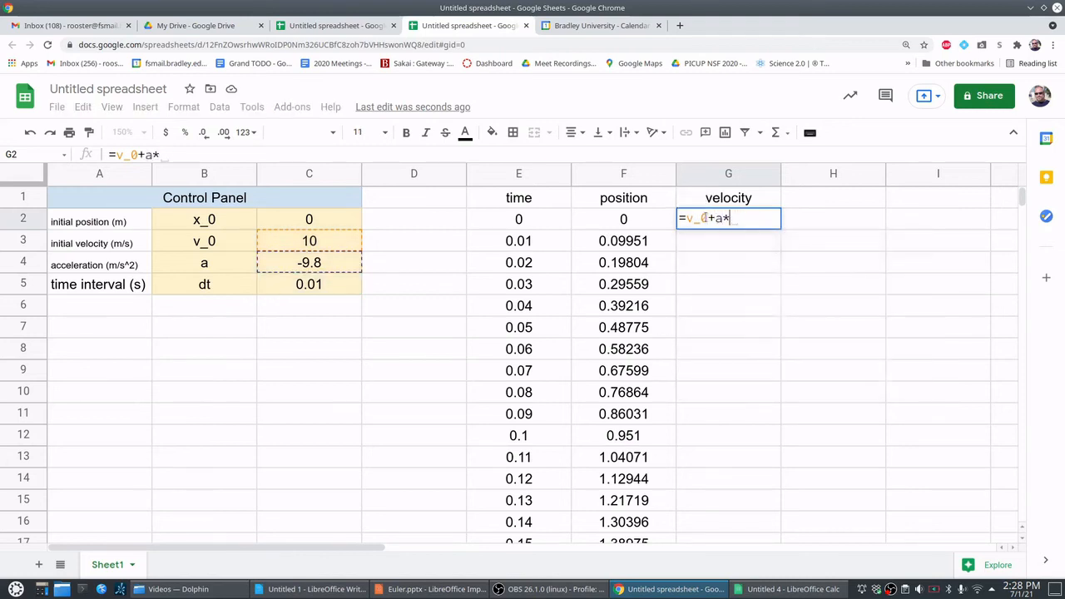
left_click(539, 221)
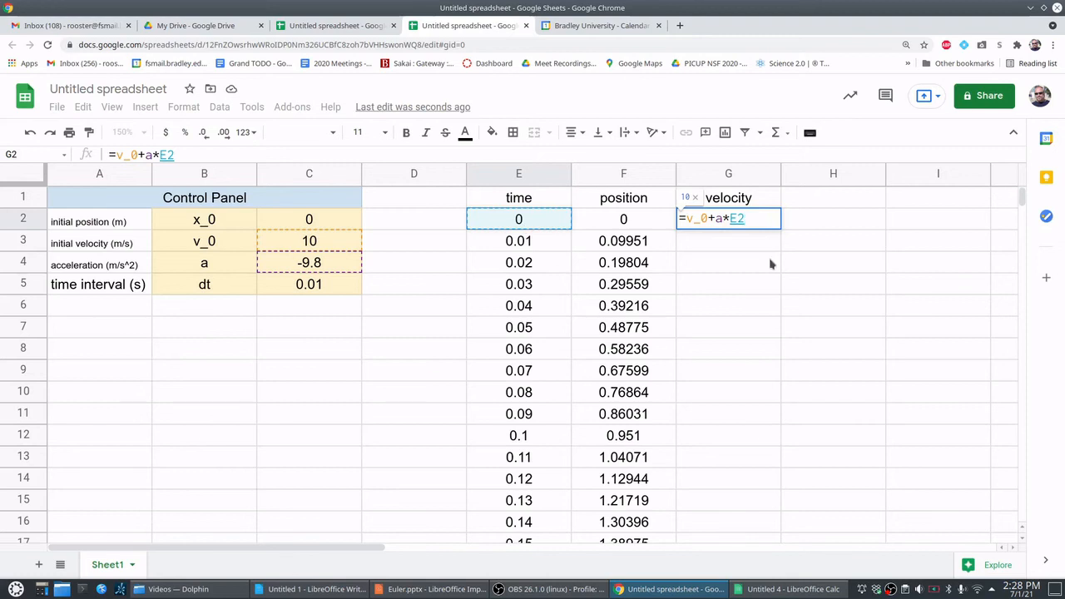
key("Return")
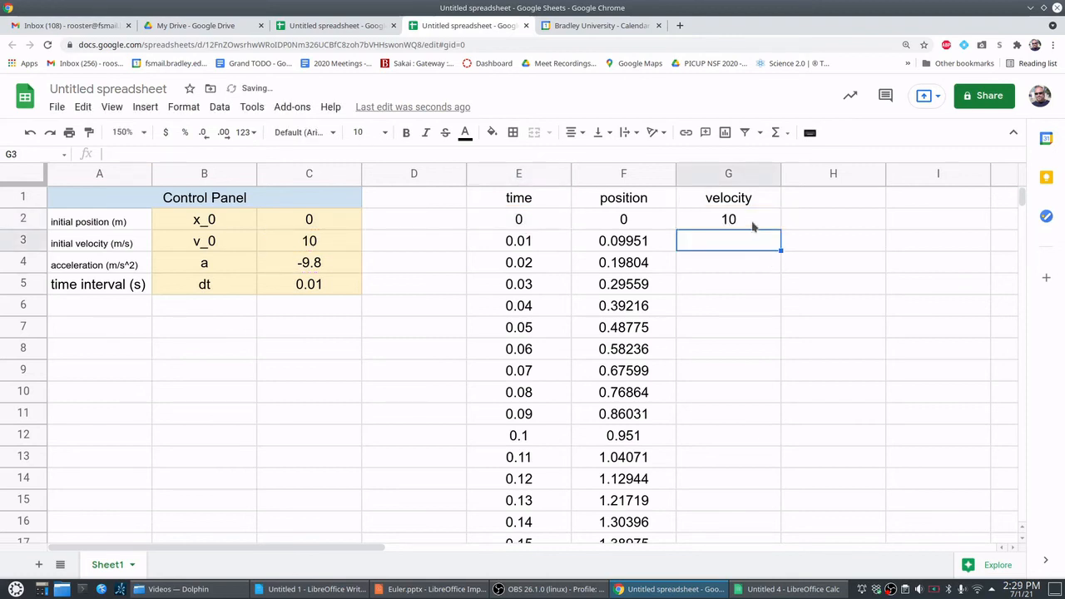
- Fill the velocity formula from G2 down the velocity column alongside the time and position values
left_click(751, 225)
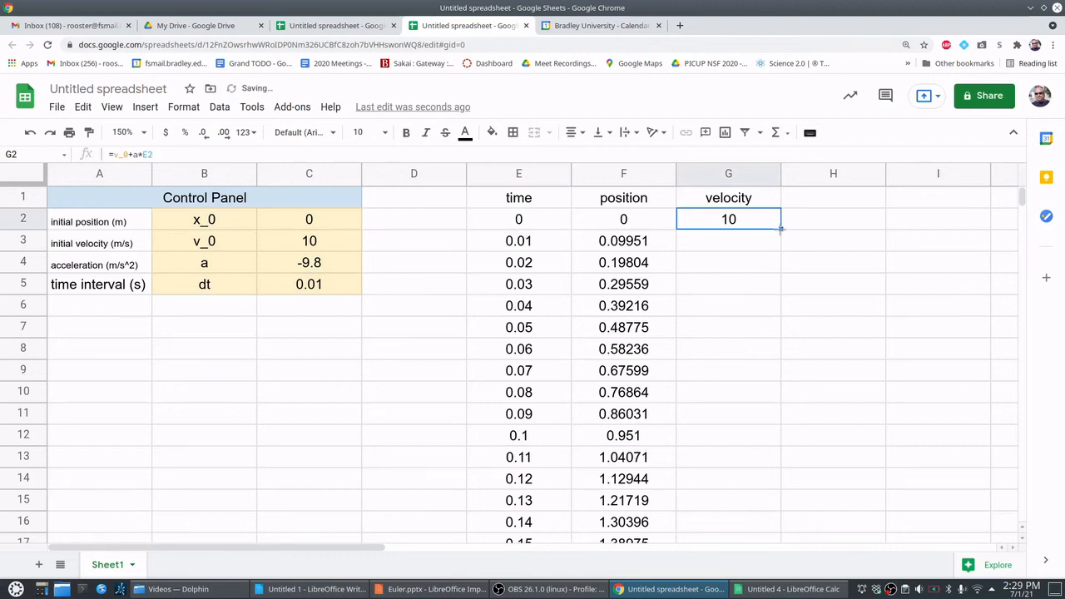
double_click(781, 229)
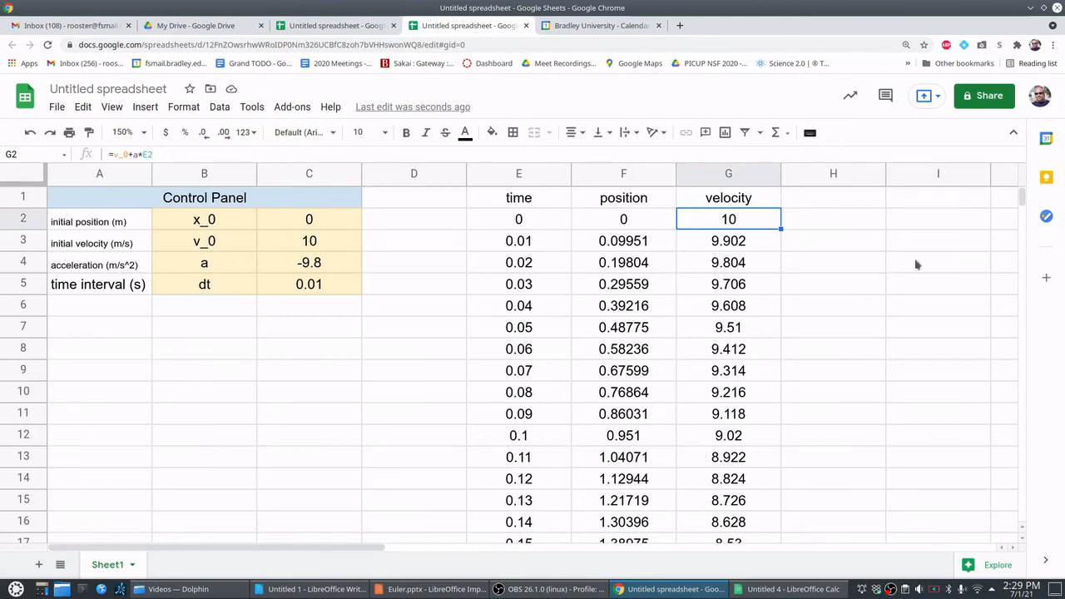
mouse_move(1022, 195)
left_mouse_down()
mouse_move(1021, 333)
mouse_move(1020, 182)
left_mouse_up()
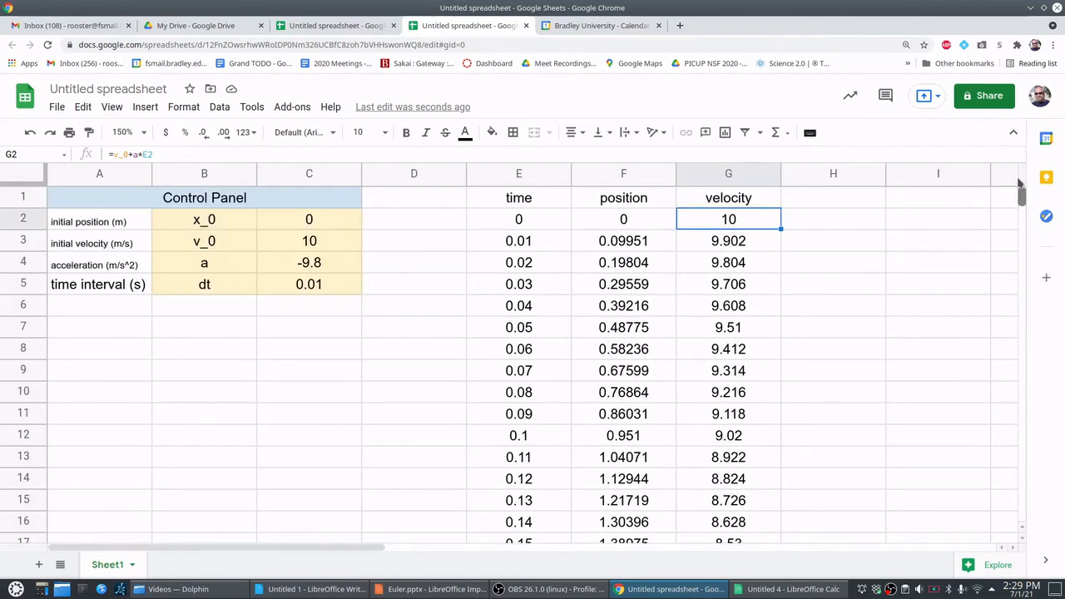
left_click(928, 233)
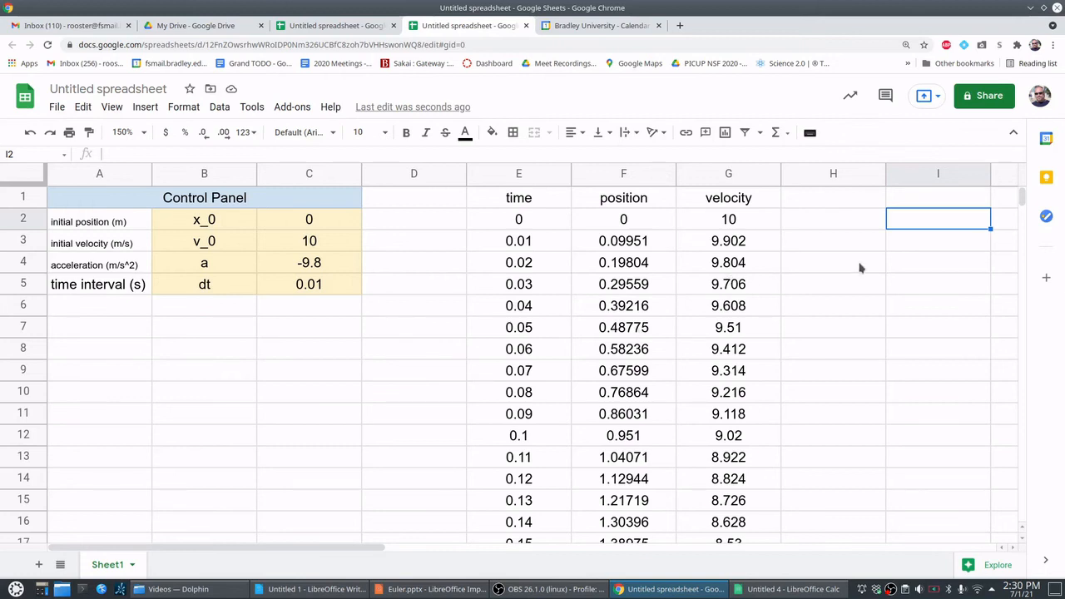
- Examine the position and velocity columns downward from F2 to find the maximum height and where the velocity changes sign
left_click(640, 218)
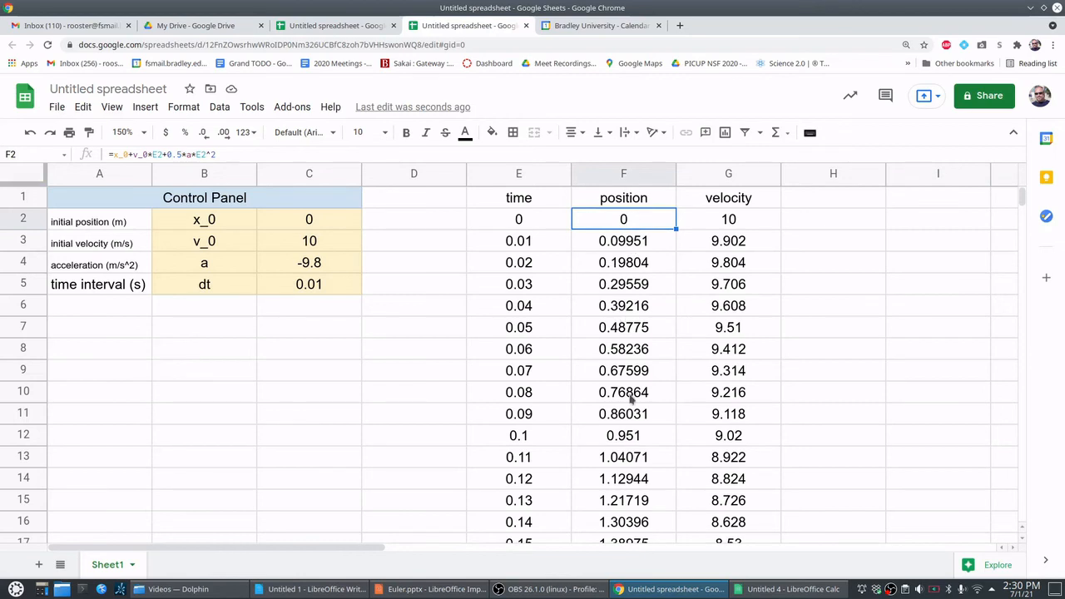
key("Down")
key("Down")
key("Down")
key("Down")
key("Down")
key("Down")
key("Down")
key("Down")
key("Down")
key("Down")
key("Down")
key("Down")
key("Down")
key("Down")
key("Down")
key("Down")
key("Down")
key("Down")
key("Down")
key("Down")
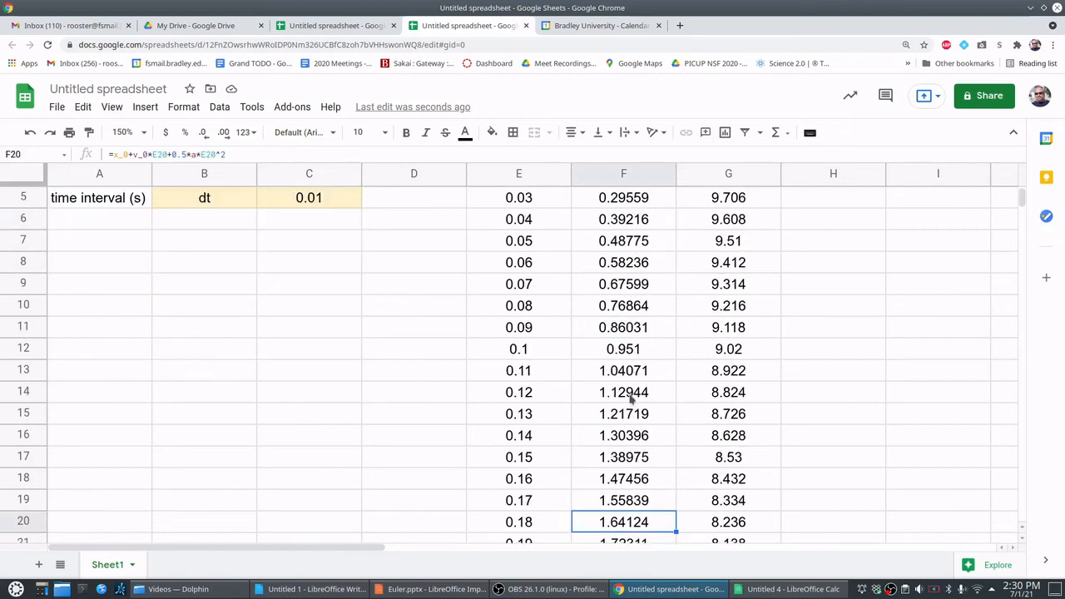
key("Down")
key("Down")
key("Down")
key("Down")
key("Down")
key("Down")
key("Down")
key("Down")
key("Down")
key("Down")
key("Down")
key("Down")
key("Down")
key("Down")
key("Down")
key("Down")
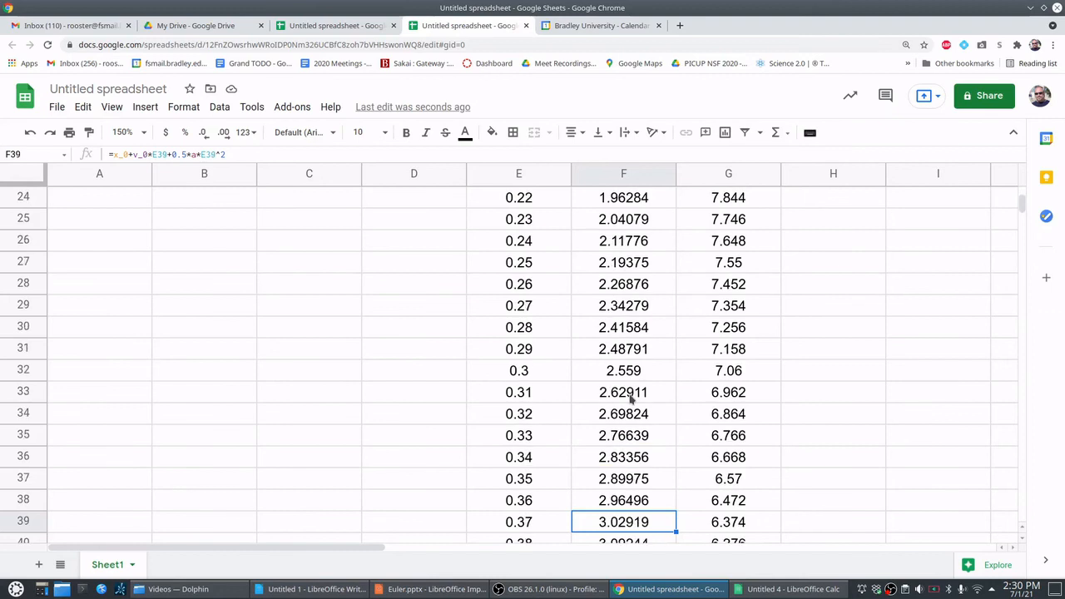
key("Down")
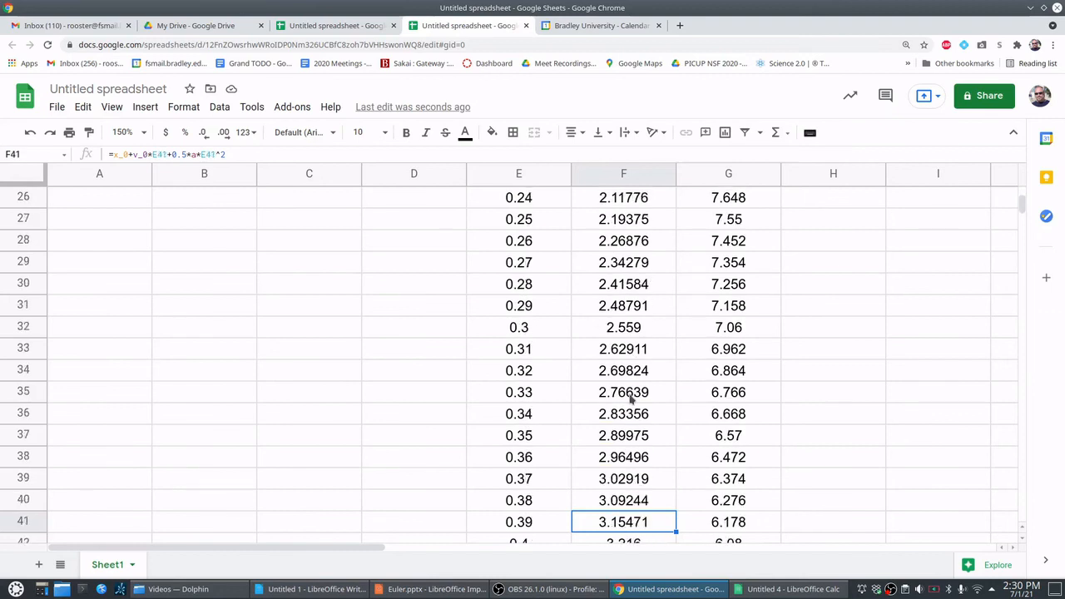
key("Down")
key("Down")
key("Down")
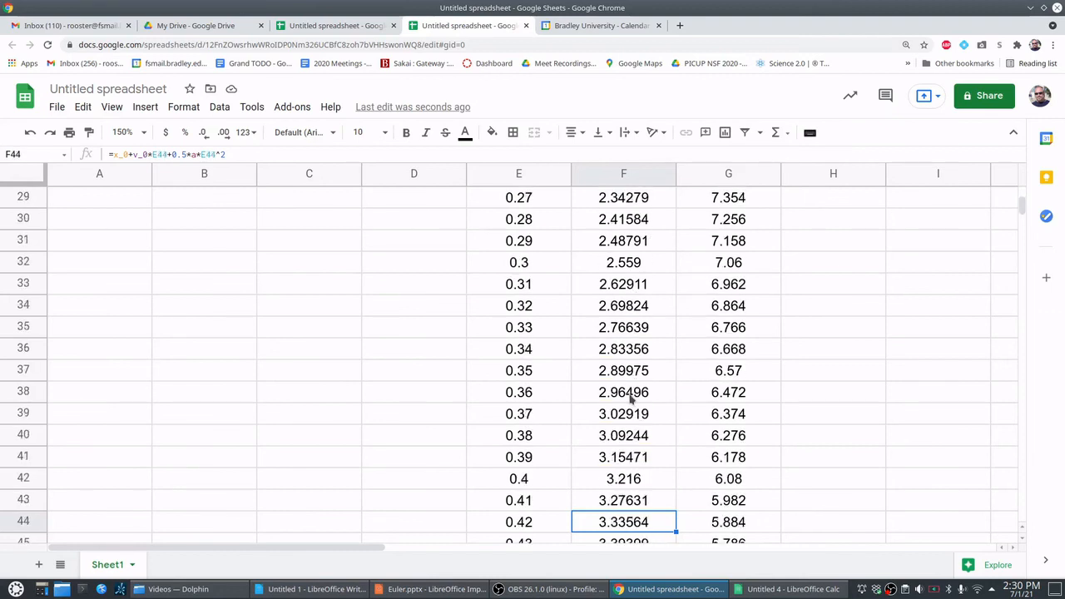
key("Down")
key("Down")
key("Down")
key("Down")
key("Down")
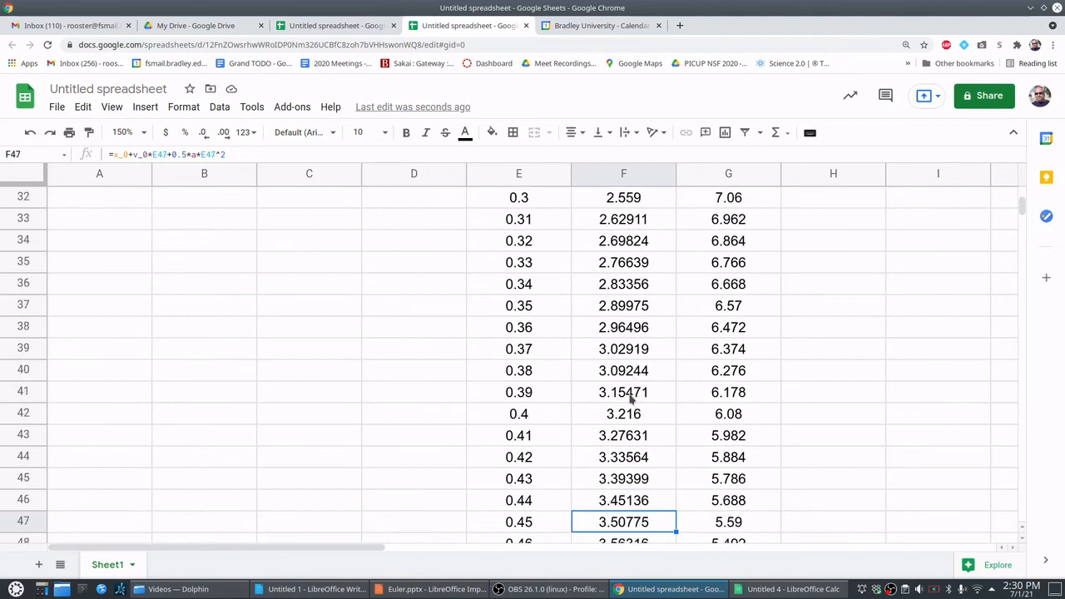
key("Down")
key("Down")
key("Down")
key("Down")
key("Down")
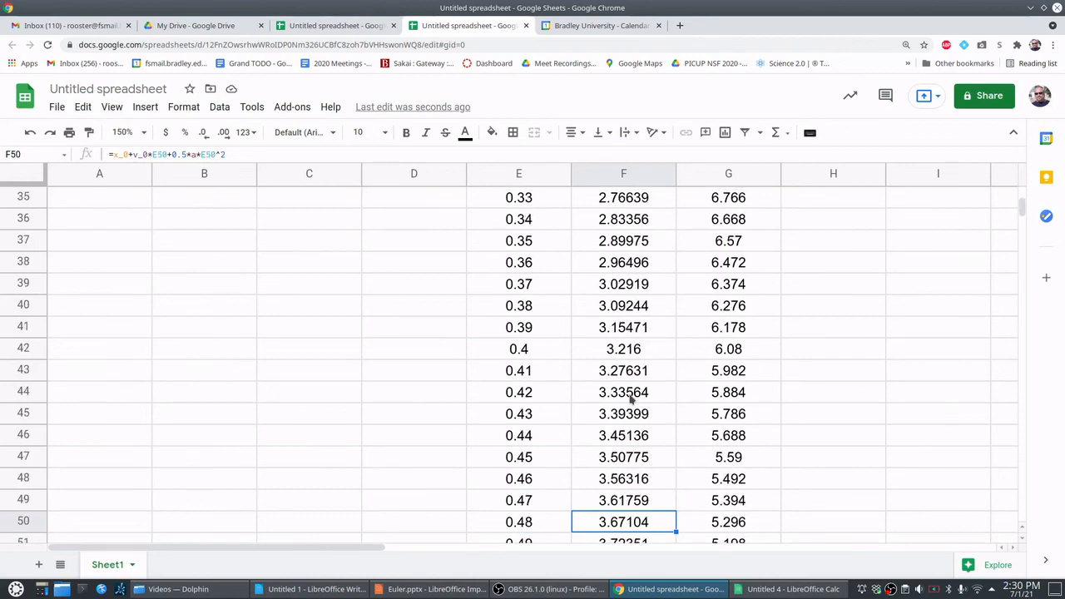
key("Down")
key("Down")
key("Down")
key("Down")
key("Down")
key("Down")
key("Down")
key("Down")
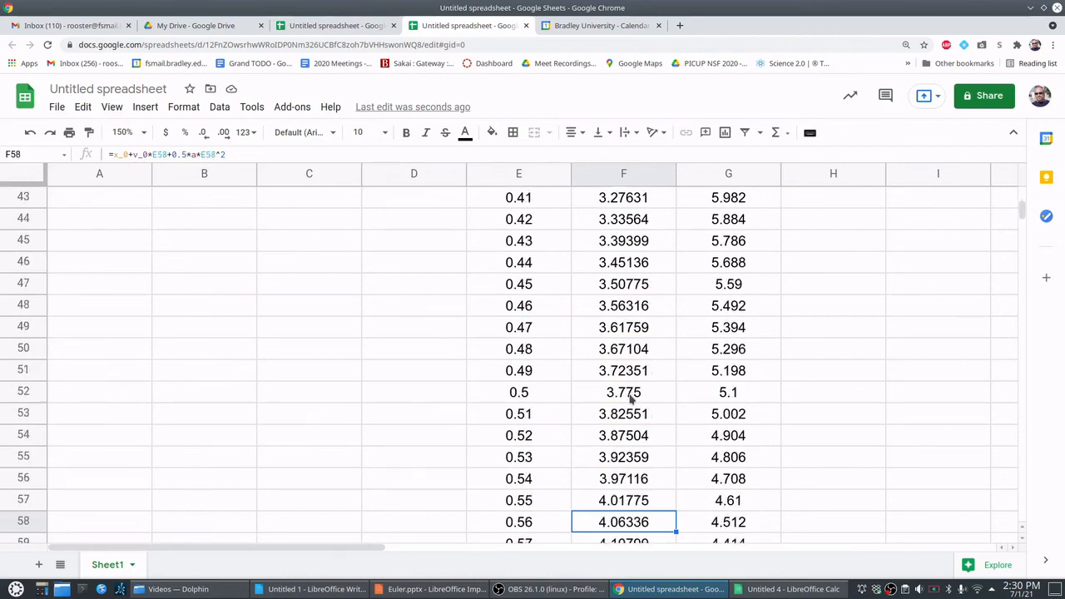
key("Down")
key("Down")
key("Down")
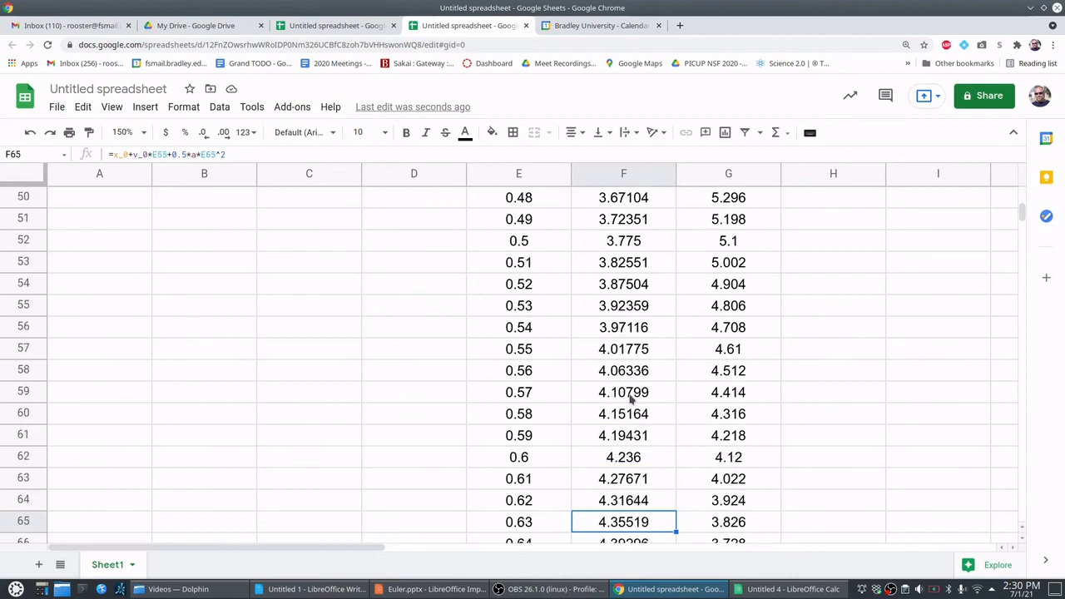
key("Down")
key("Down")
key("Down")
key("Down")
key("Down")
key("Down")
key("Down")
key("Down")
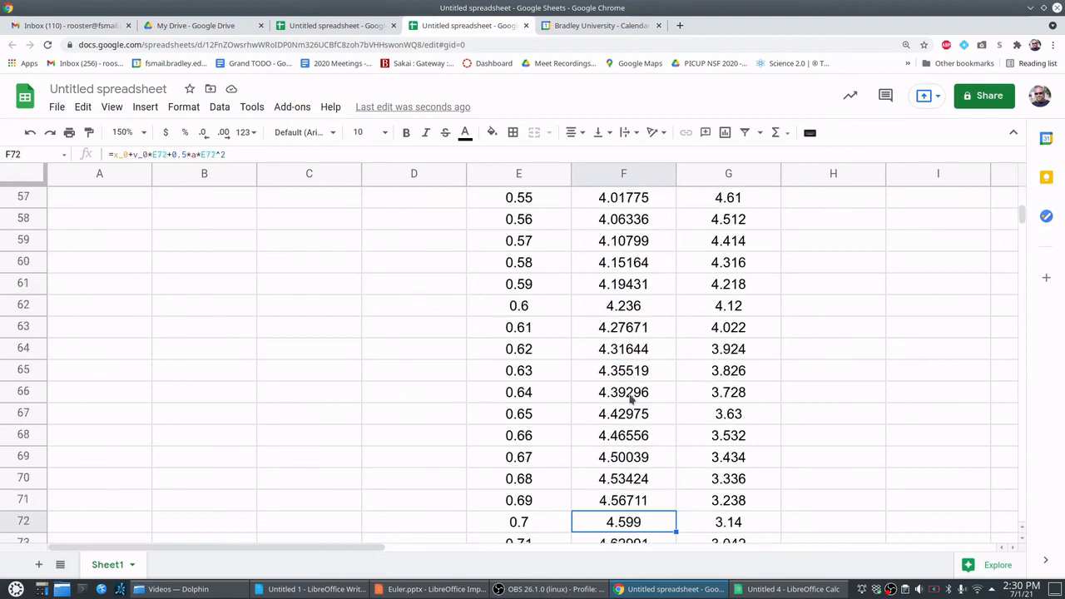
key("Down")
key("Down")
key("Down")
key("Down")
key("Down")
key("Down")
key("Down")
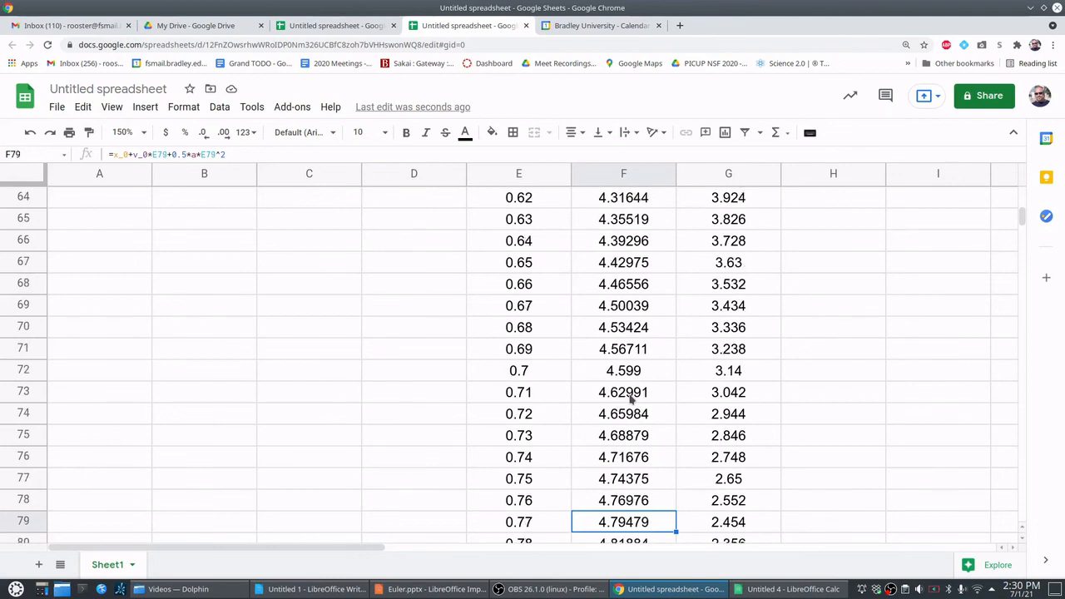
key("Down")
key("Down")
key("Down")
key("Down")
key("Down")
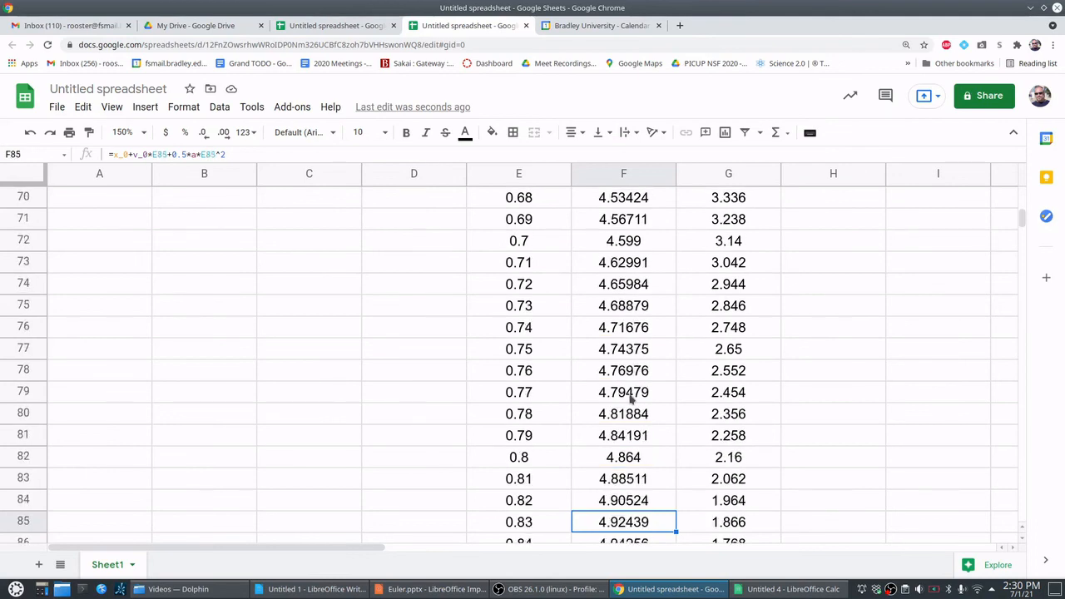
key("Down")
key("Down")
key("Down")
key("Down")
key("Down")
key("Down")
key("Down")
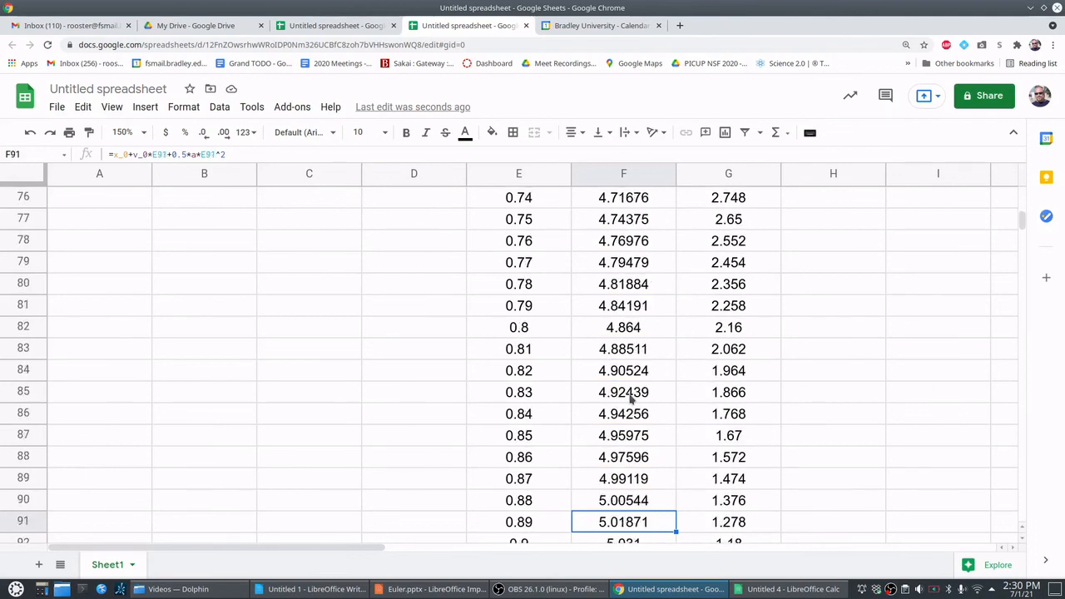
key("Down")
key("Down")
key("Down")
key("Down")
key("Down")
key("Down")
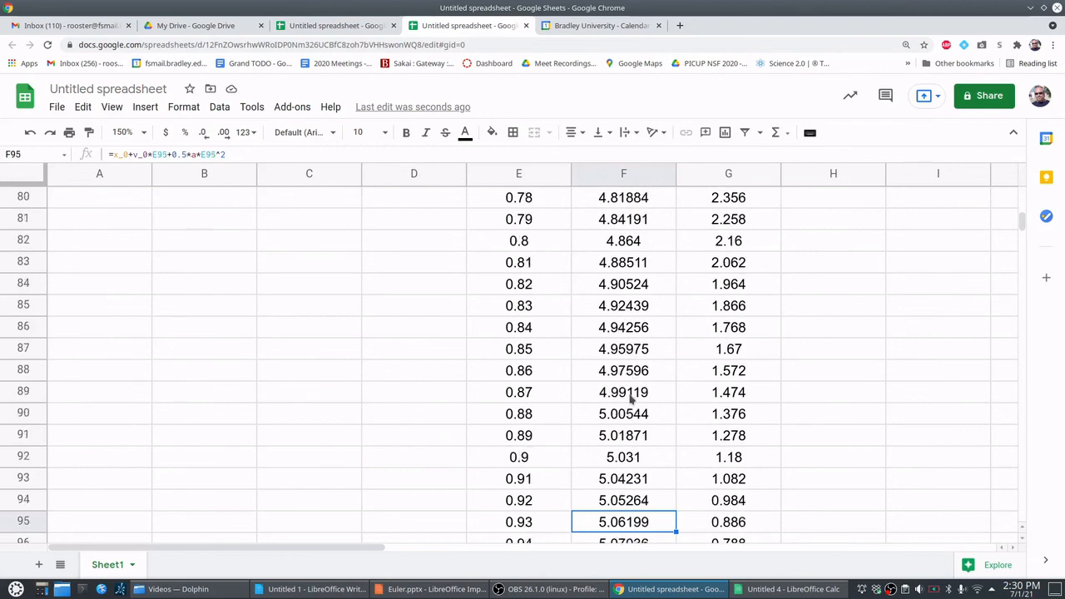
key("Down")
key("Down")
key("Down")
key("Down")
key("Down")
key("Down")
key("Down")
key("Down")
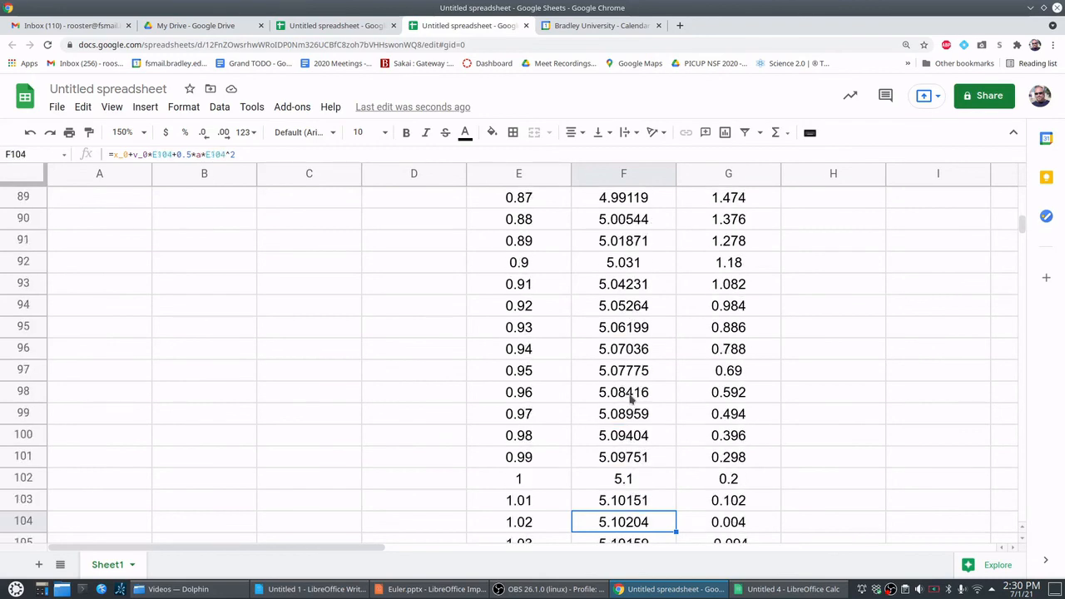
key("Down")
key("Down")
key("Down")
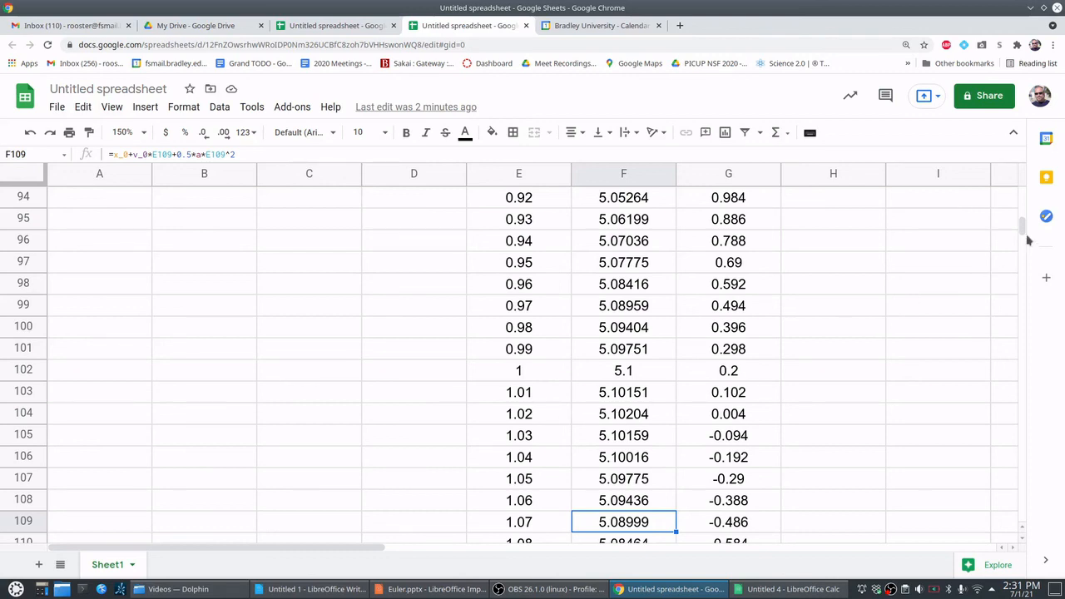
- Set the acceleration a in cell C4 of the control panel to -1.6
left_click_drag(1023, 224, 1022, 193)
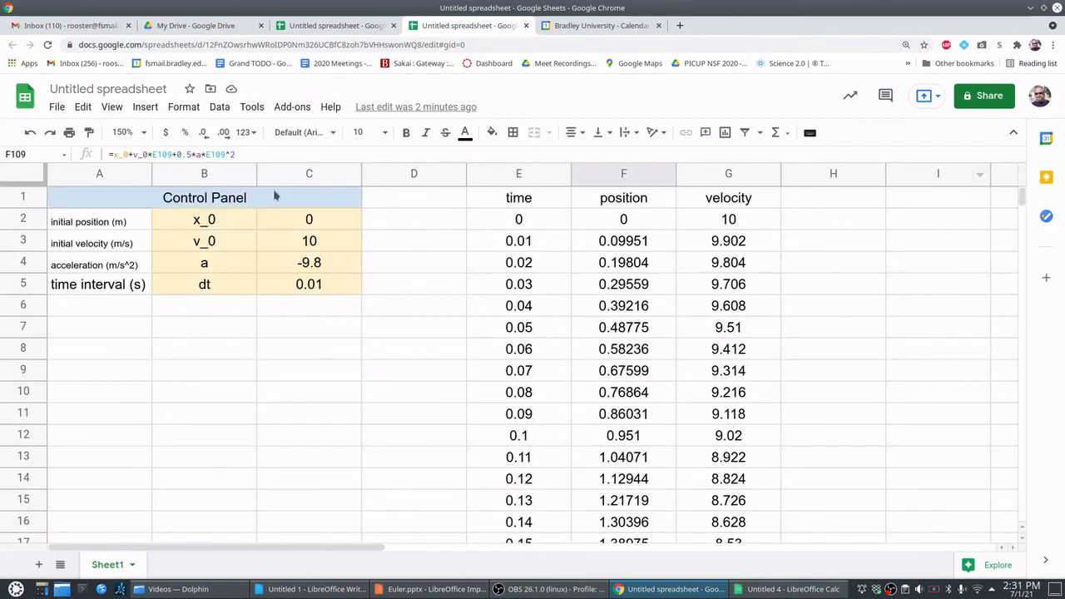
left_click(307, 265)
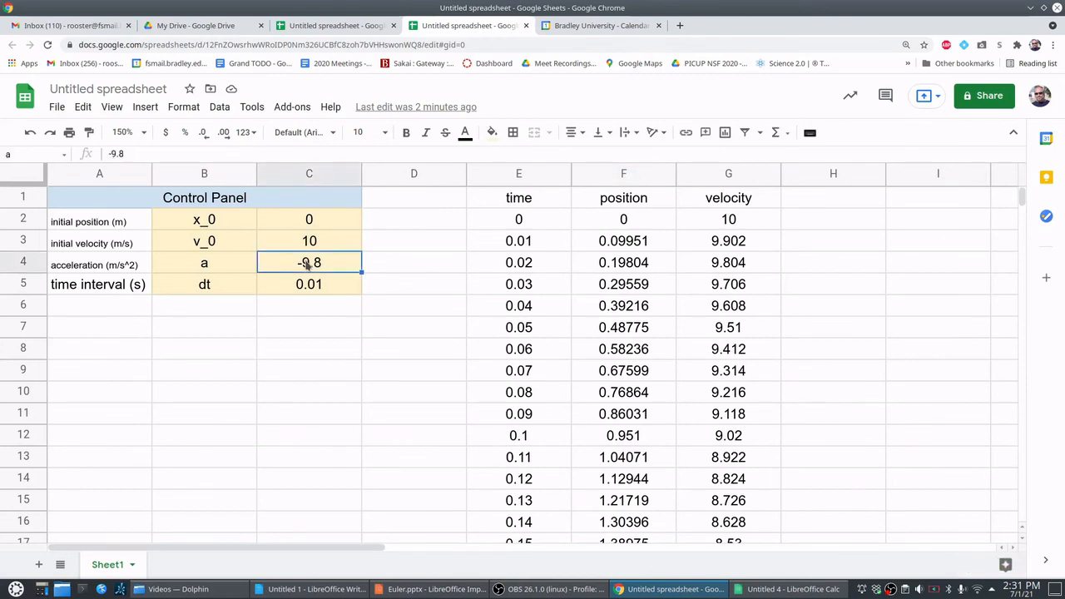
key("BackSpace")
type("-")
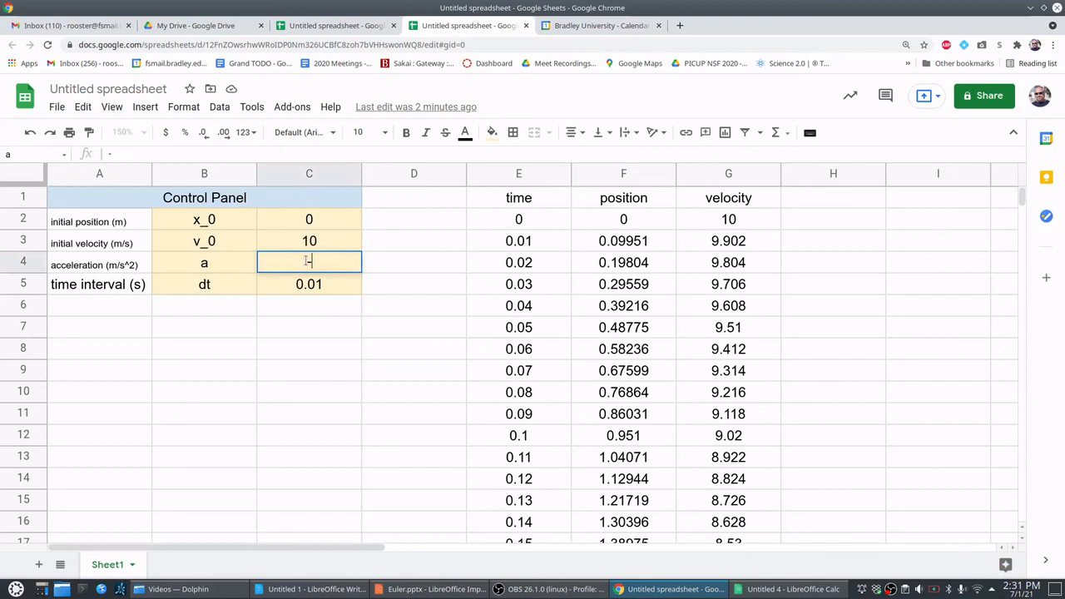
type("1.6")
key("Return")
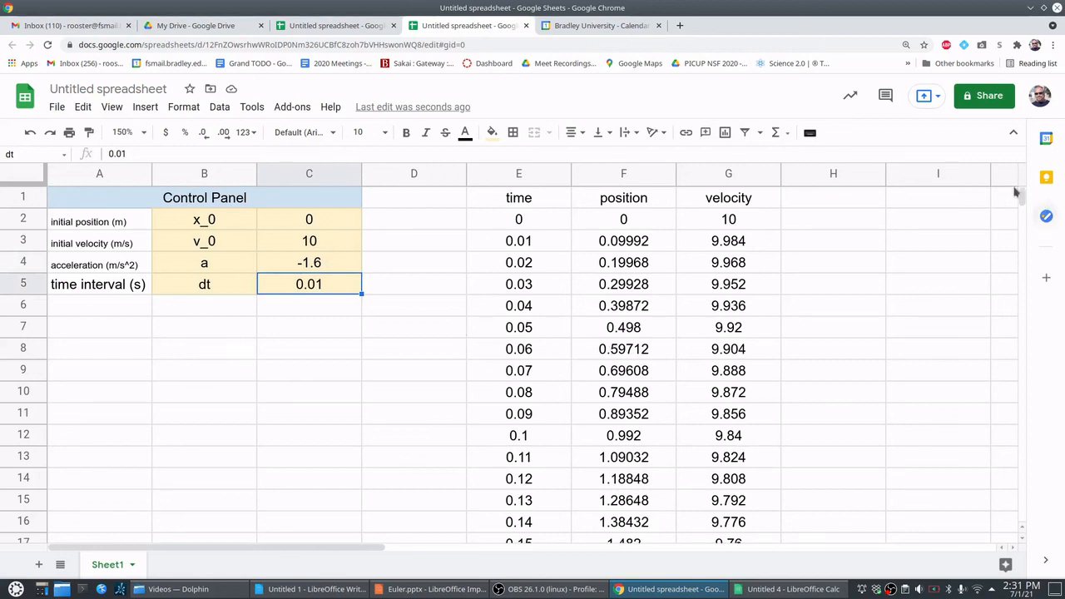
- Examine the recalculated position and velocity columns around rows 619 to 654 for the new peak, and return to the control panel
left_click_drag(1021, 196, 1009, 400)
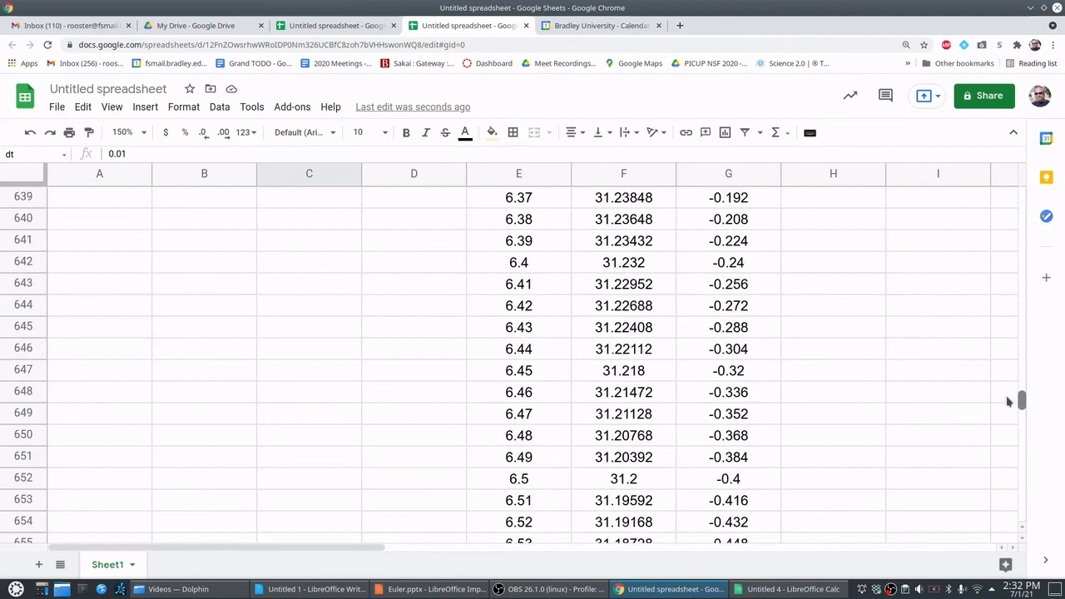
left_click(655, 284)
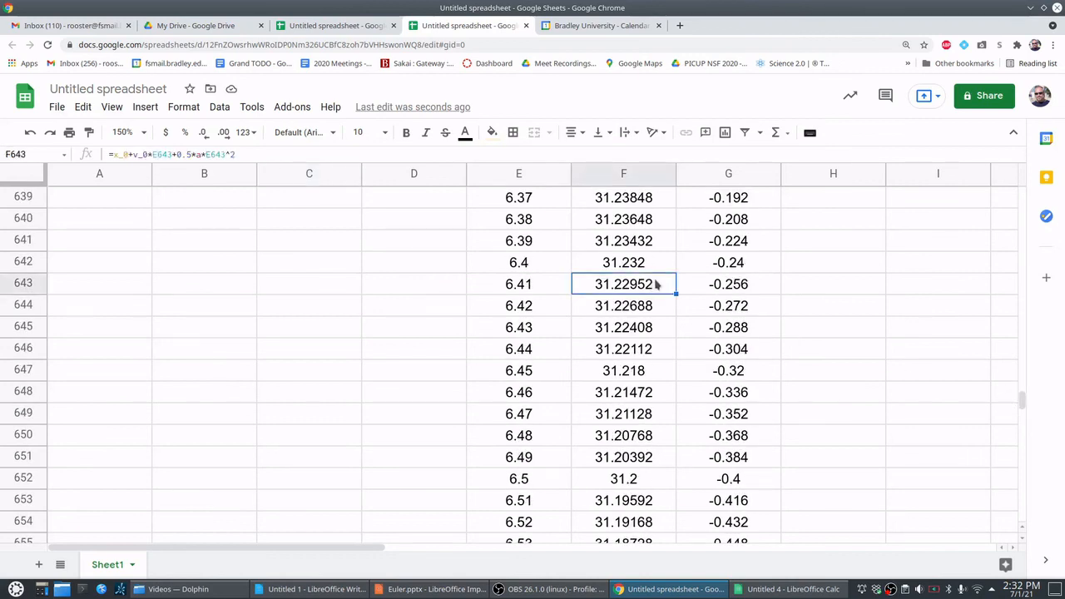
key("Up")
key("Up")
key("Up")
key("Up")
key("Up")
key("Up")
key("Up")
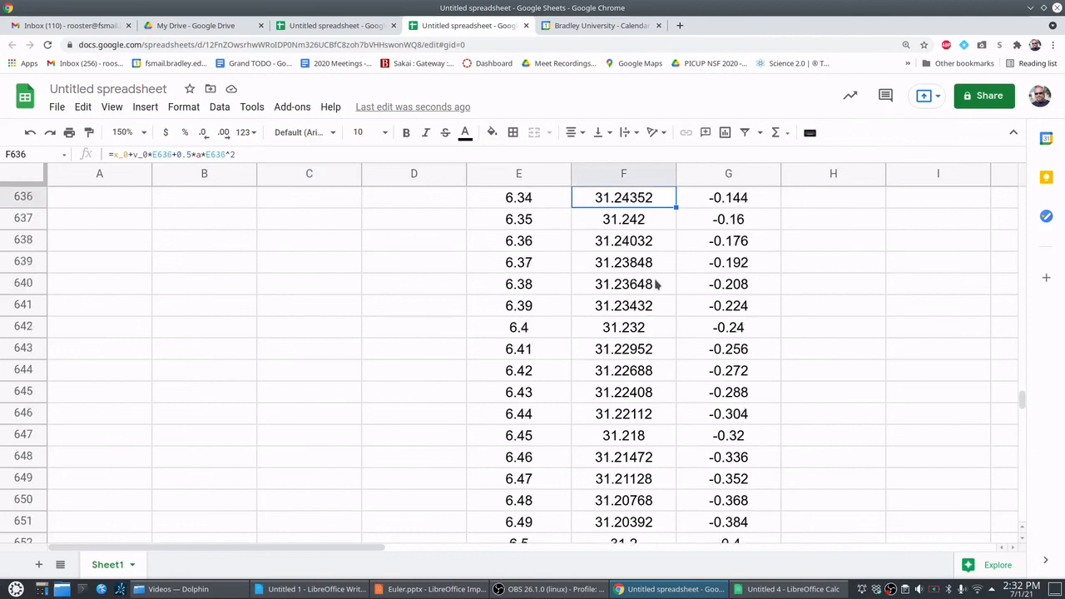
key("Up")
key("Up")
key("Up")
key("Up")
key("Up")
key("Up")
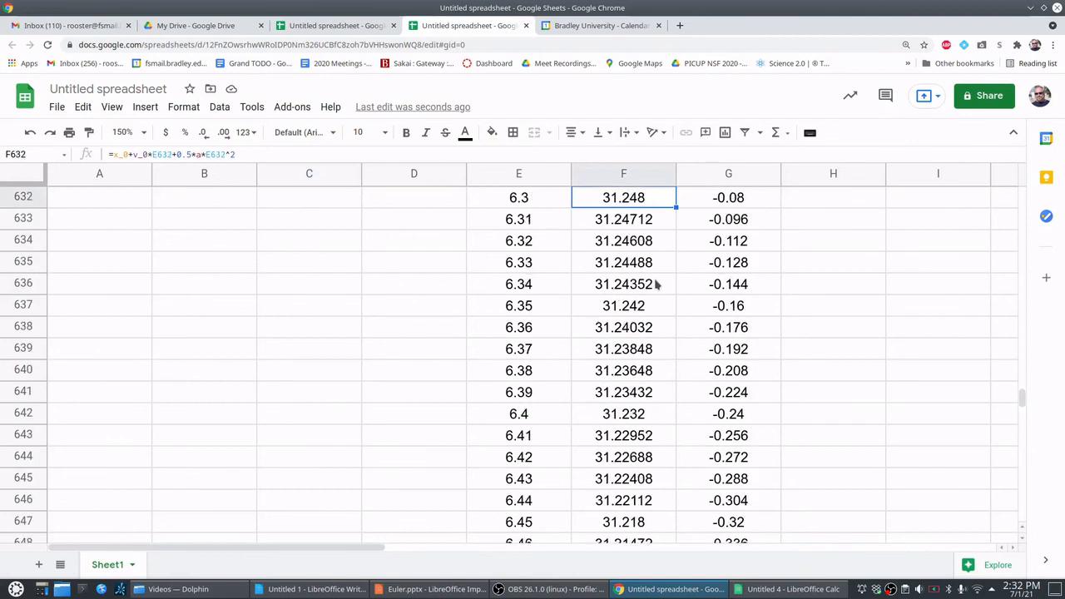
key("Up")
key("Up")
key("Up")
key("Up")
key("Up")
key("Up")
key("Up")
key("Up")
key("Up")
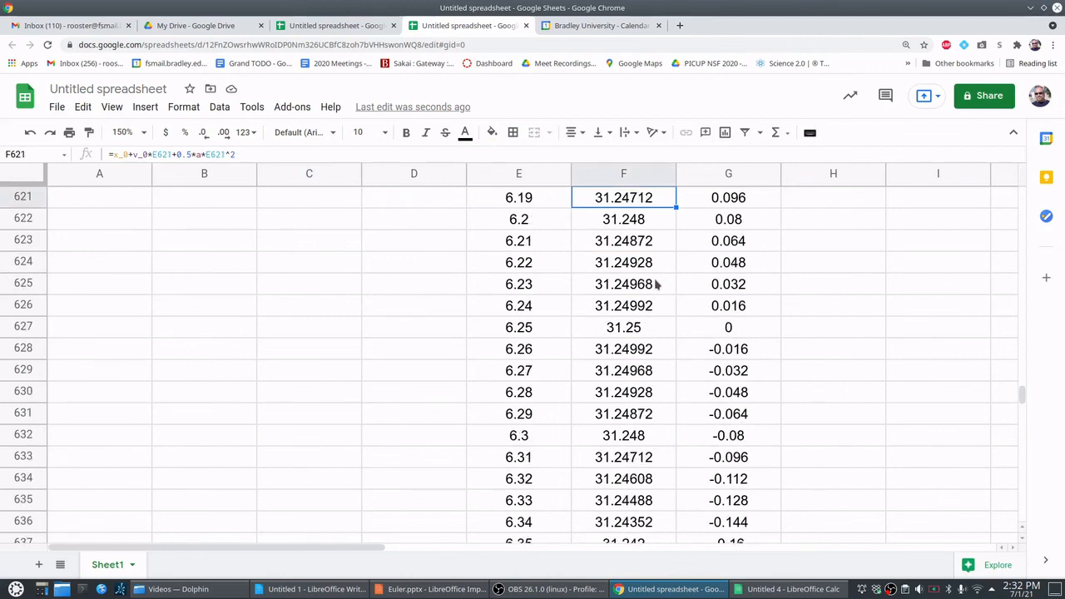
key("Up")
key("Up")
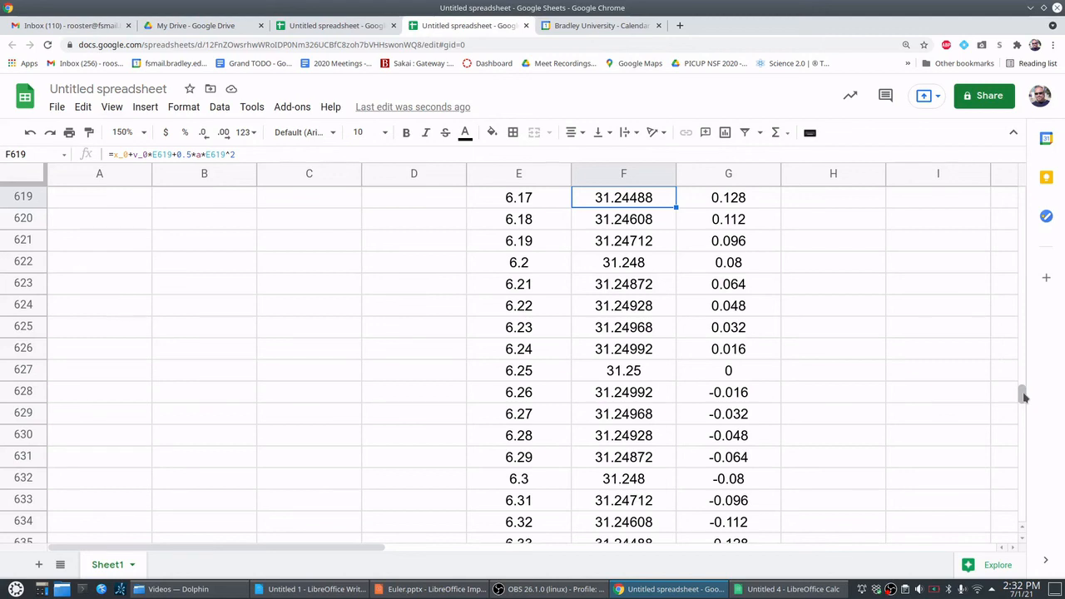
left_click_drag(1023, 396, 1022, 193)
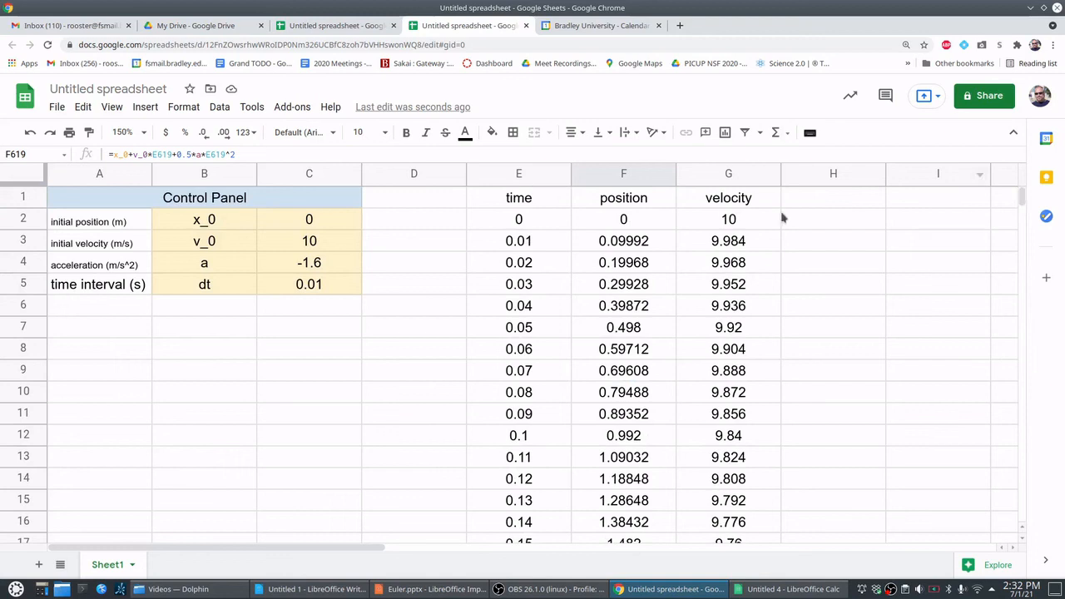